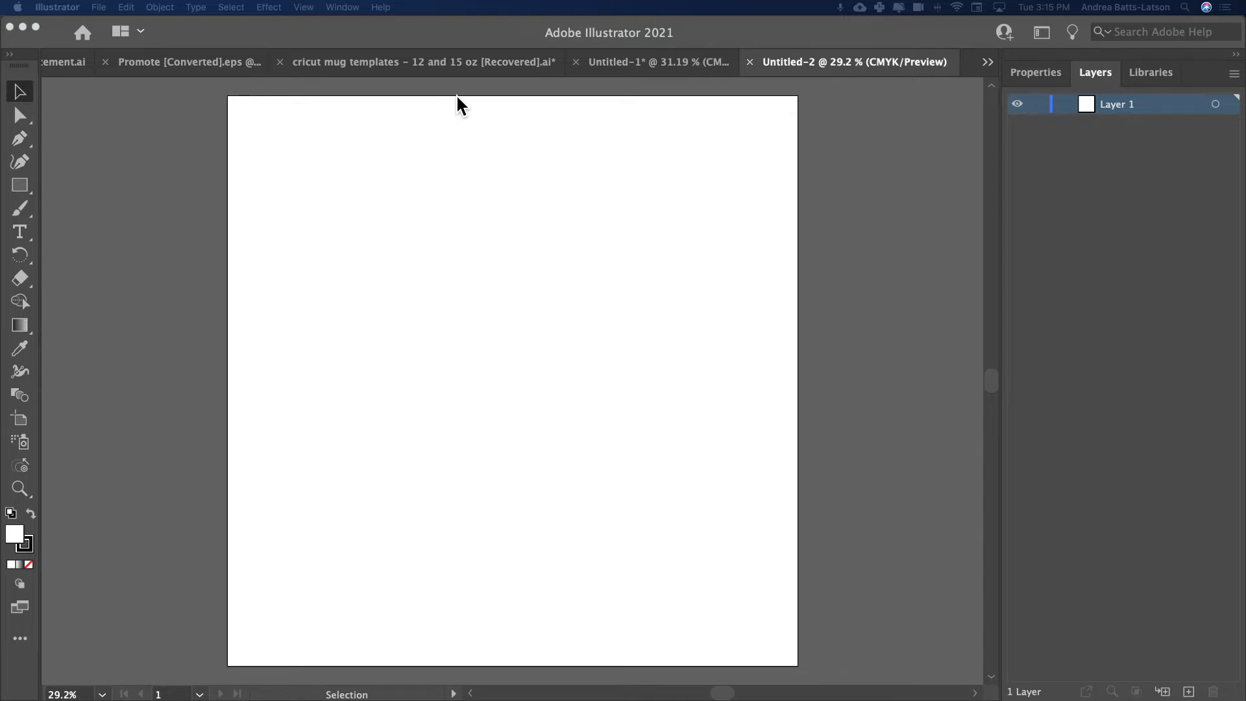
Show the Symbols panel and move it off to the side of the artboard.
{"action": "left_click", "coordinate": [123, 190]}
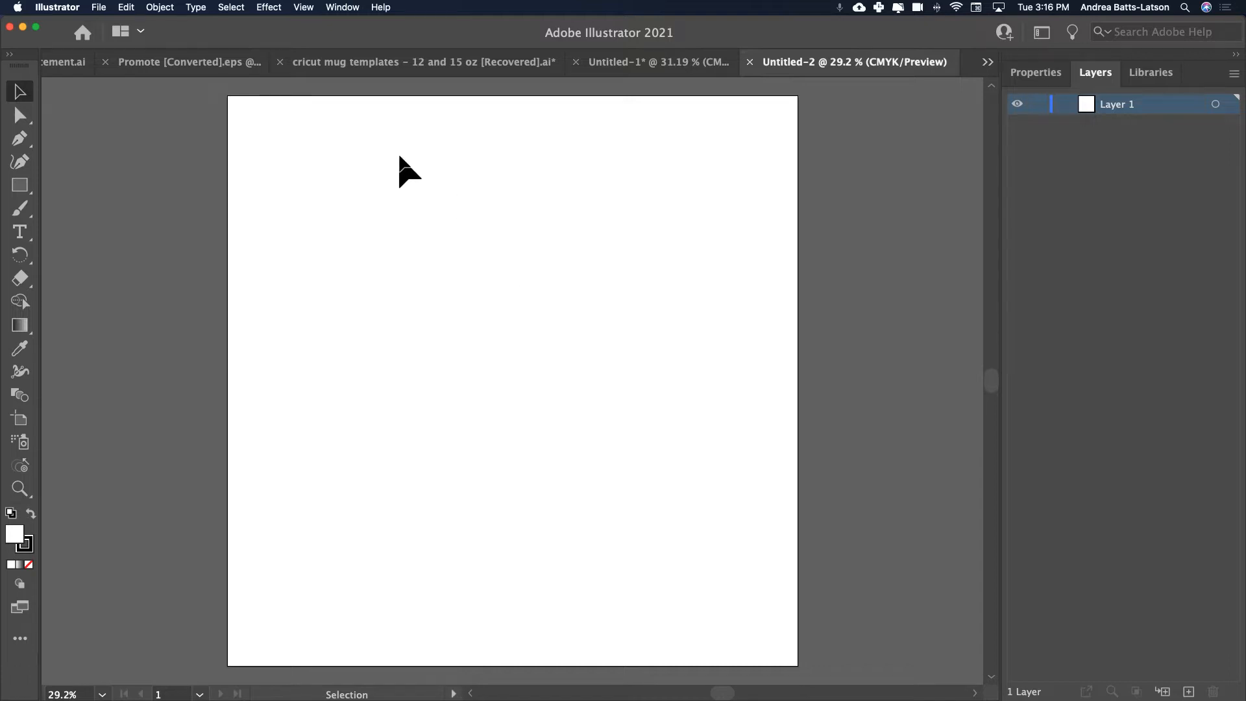
{"action": "left_click", "coordinate": [332, 10]}
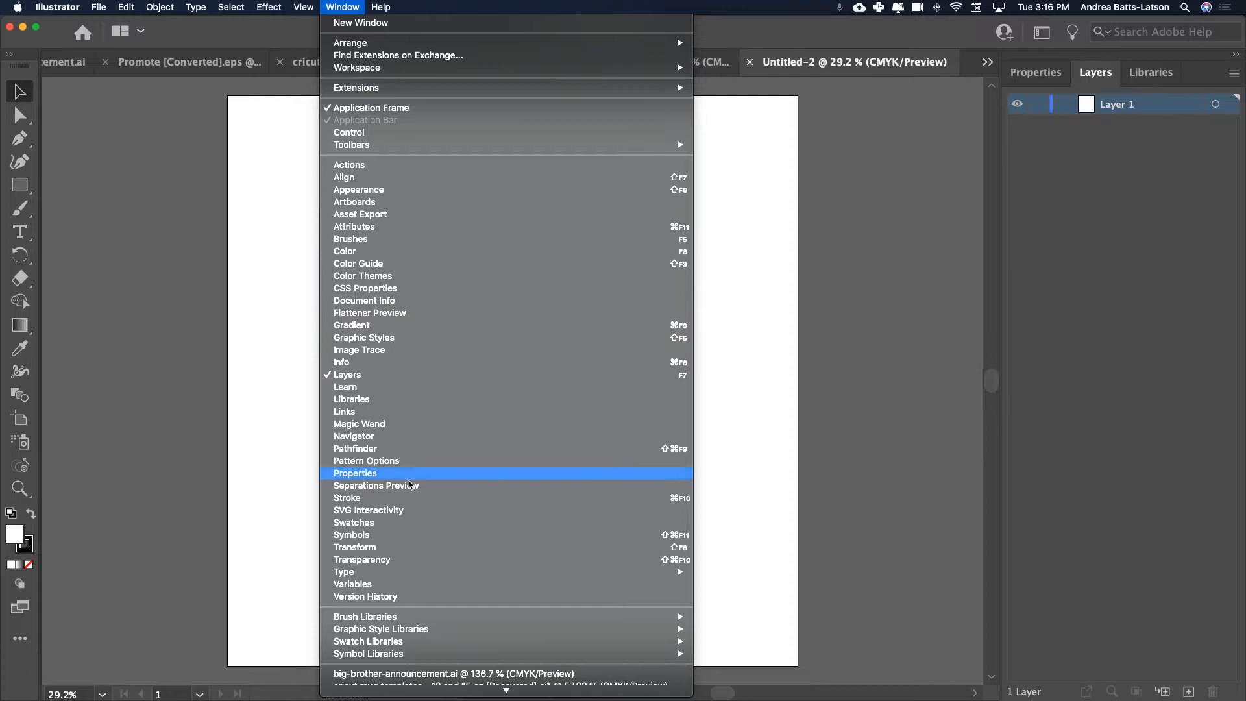
{"action": "left_click", "coordinate": [405, 537]}
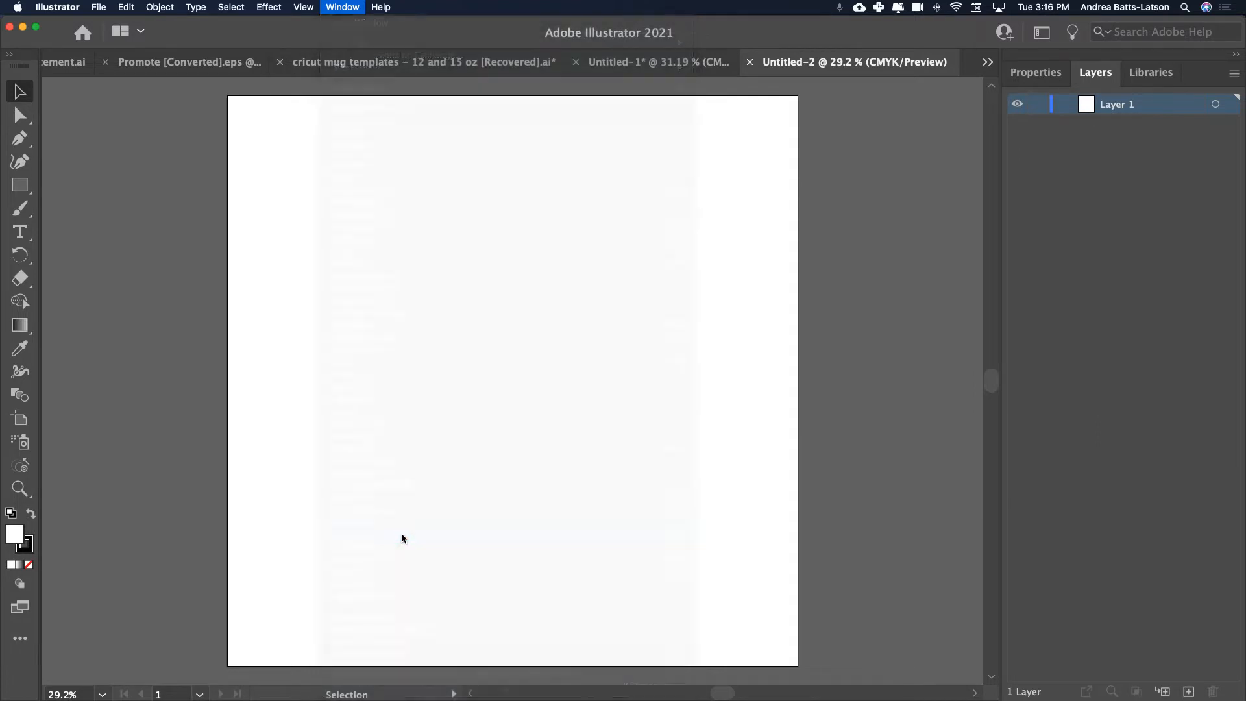
{"action": "mouse_move", "coordinate": [377, 72]}
{"action": "left_mouse_down"}
{"action": "mouse_move", "coordinate": [586, 111]}
{"action": "mouse_move", "coordinate": [656, 171]}
{"action": "left_mouse_up"}
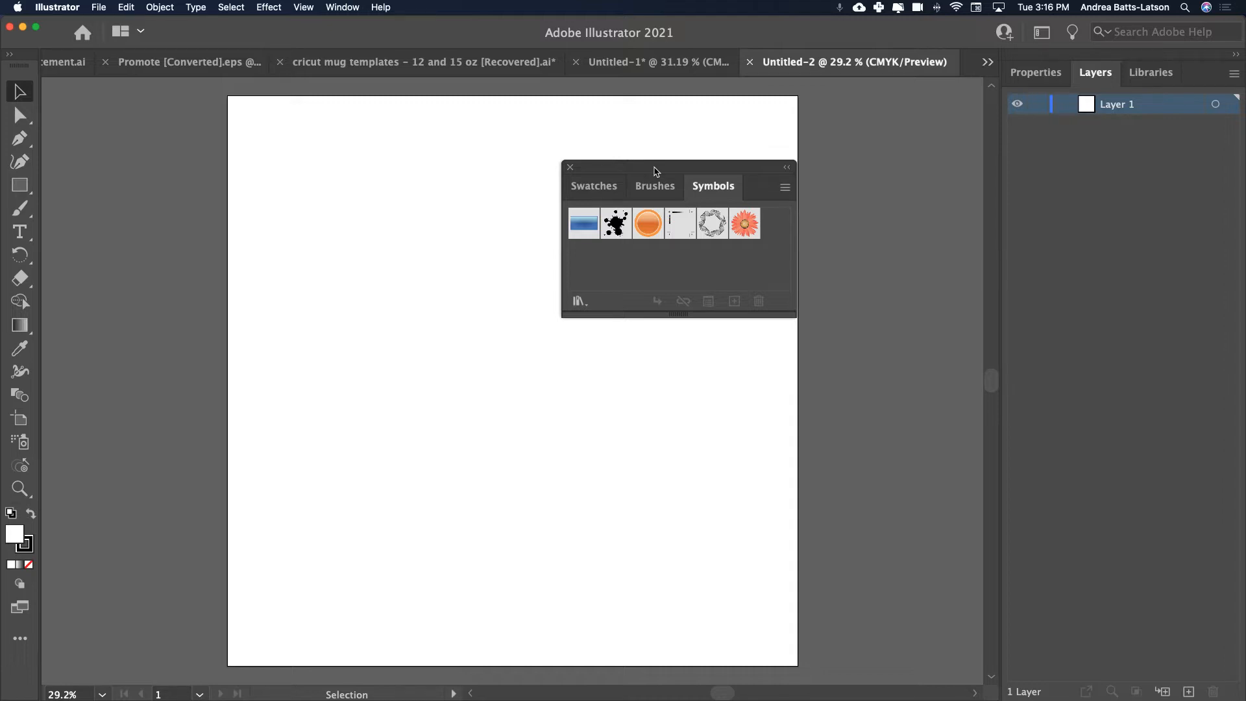
{"action": "mouse_move", "coordinate": [655, 171]}
{"action": "left_mouse_down"}
{"action": "mouse_move", "coordinate": [941, 167]}
{"action": "mouse_move", "coordinate": [917, 167]}
{"action": "left_mouse_up"}
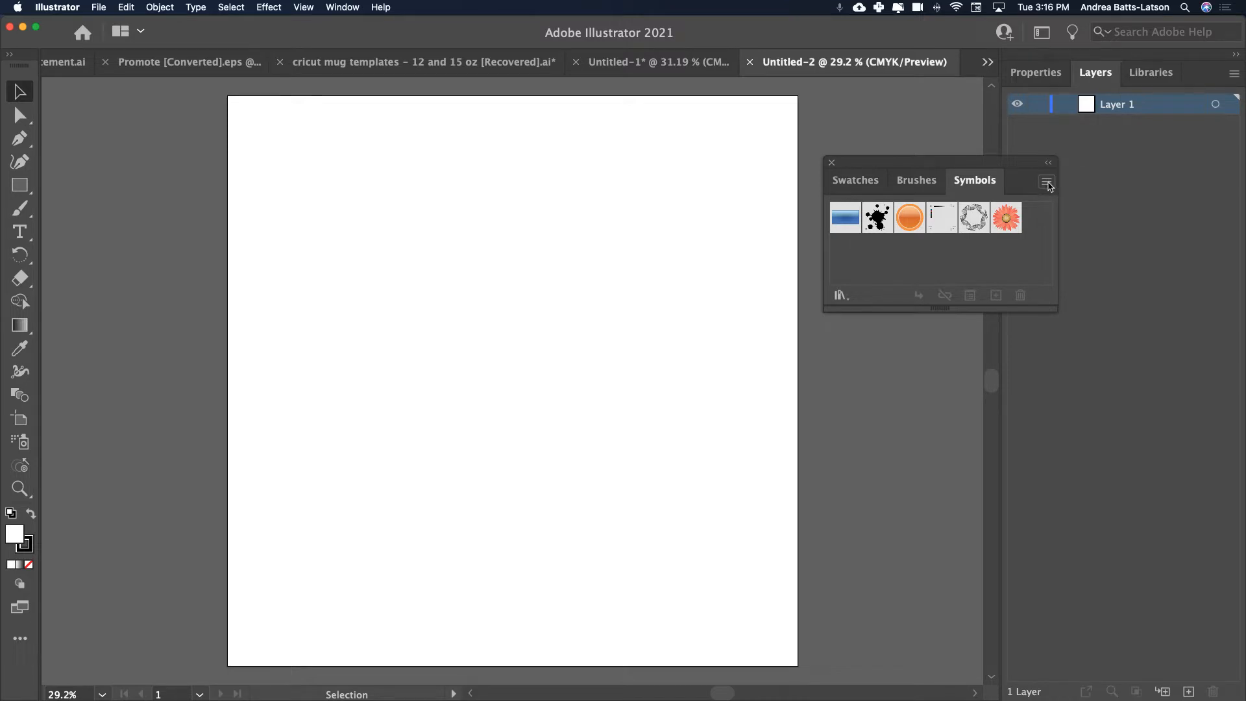
Open the Nature symbol library, dock it beneath the Symbols panel and enlarge it to show all its symbols.
{"action": "left_click", "coordinate": [1048, 183]}
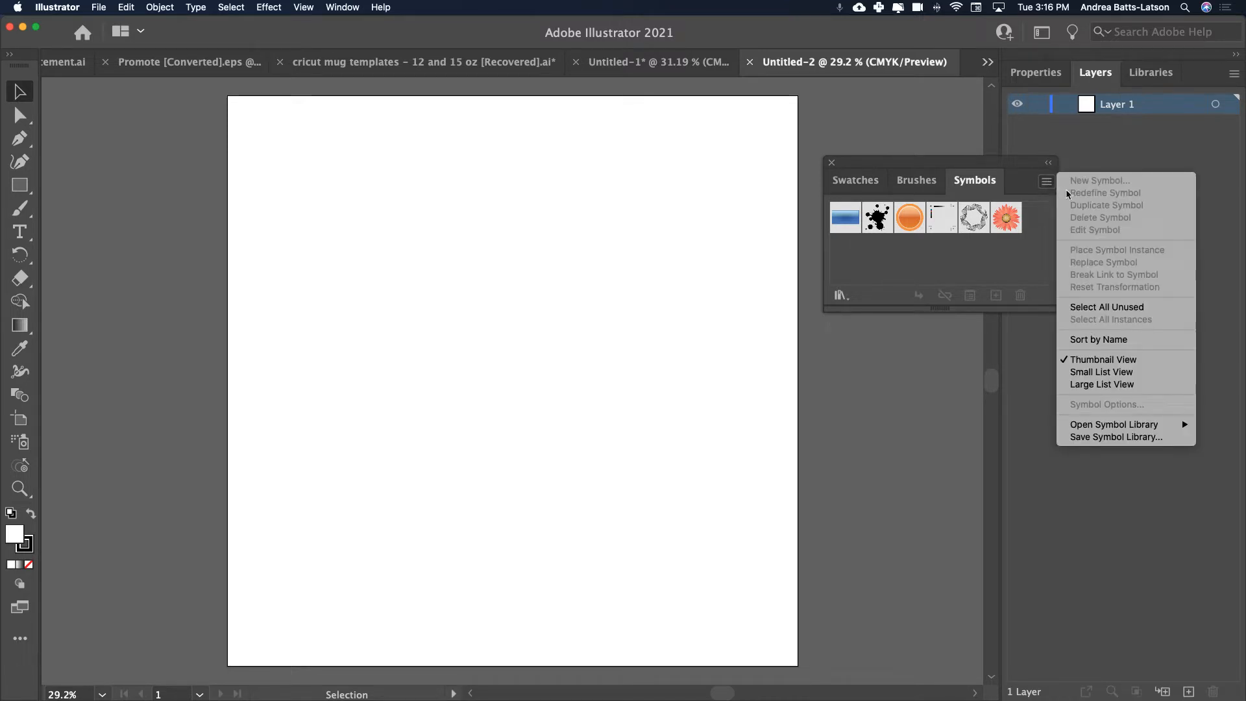
{"action": "mouse_move", "coordinate": [1094, 425]}
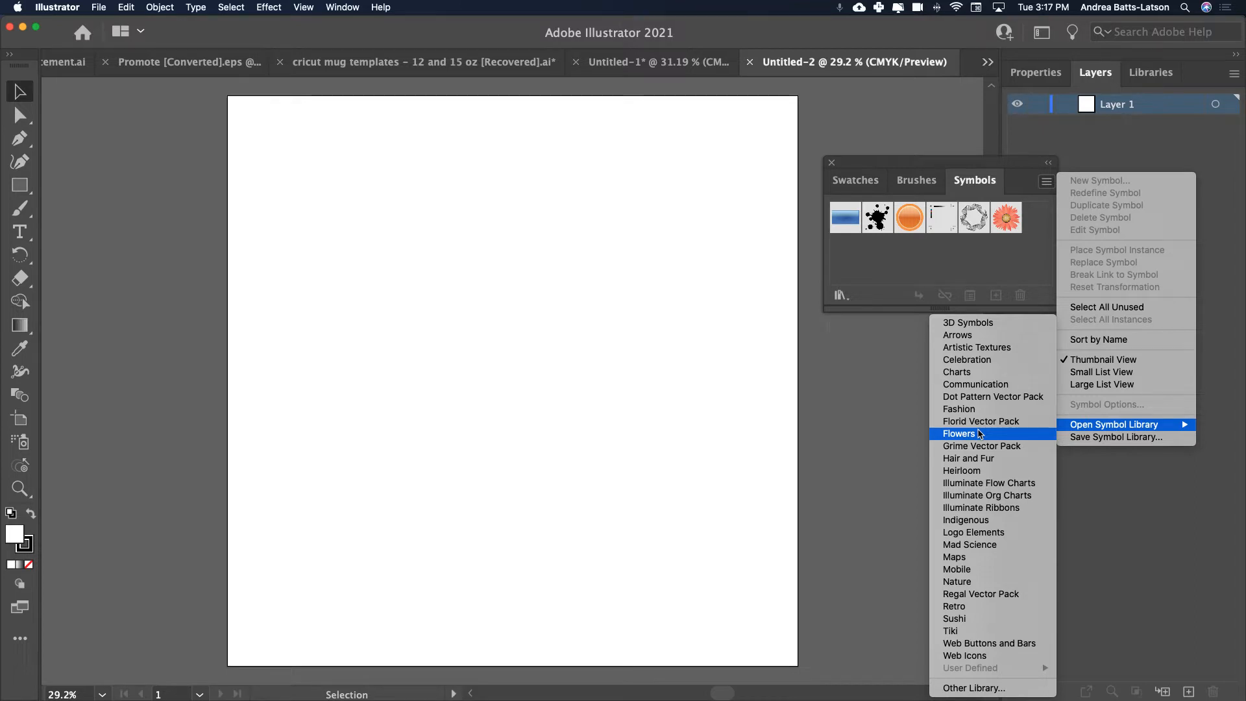
{"action": "left_click", "coordinate": [963, 582]}
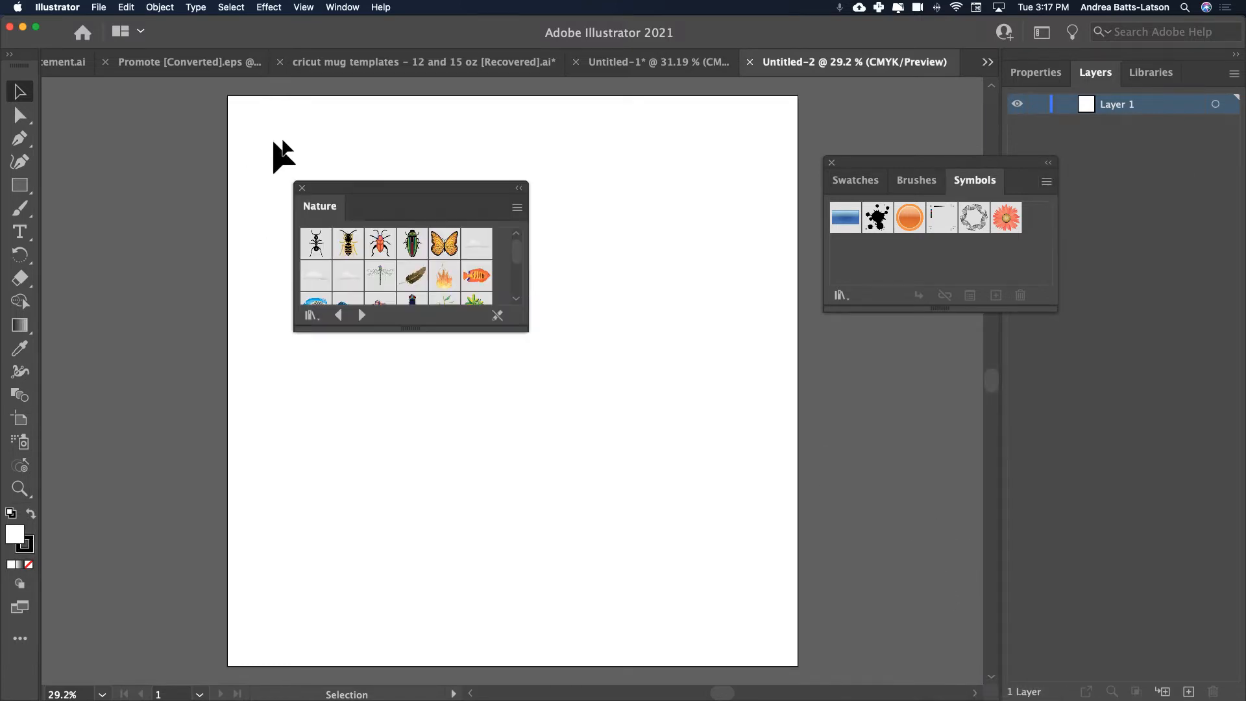
{"action": "mouse_move", "coordinate": [353, 186]}
{"action": "left_mouse_down"}
{"action": "mouse_move", "coordinate": [522, 170]}
{"action": "mouse_move", "coordinate": [426, 175]}
{"action": "mouse_move", "coordinate": [877, 338]}
{"action": "mouse_move", "coordinate": [873, 322]}
{"action": "left_mouse_up"}
{"action": "left_click_drag", "start_coordinate": [934, 442], "coordinate": [954, 646]}
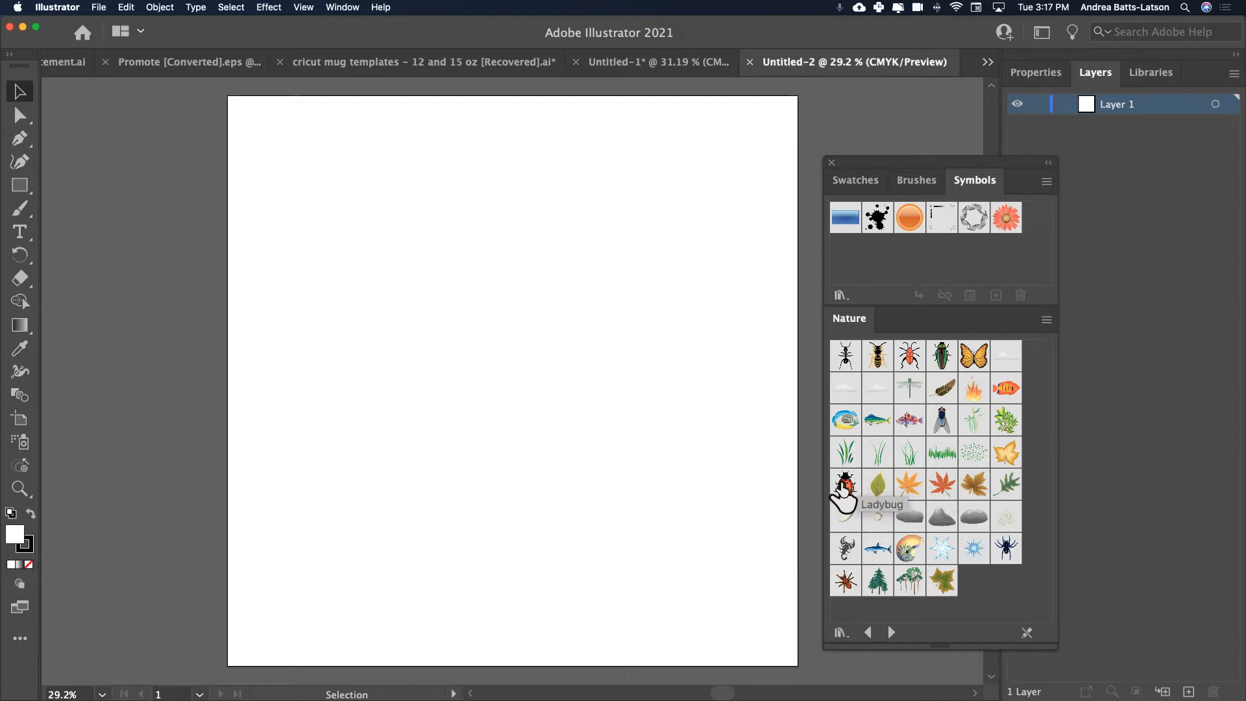
Place the Ladybug symbol on the artboard, enlarge it greatly and position it near the center, then deselect it.
{"action": "left_click_drag", "start_coordinate": [843, 486], "coordinate": [458, 322]}
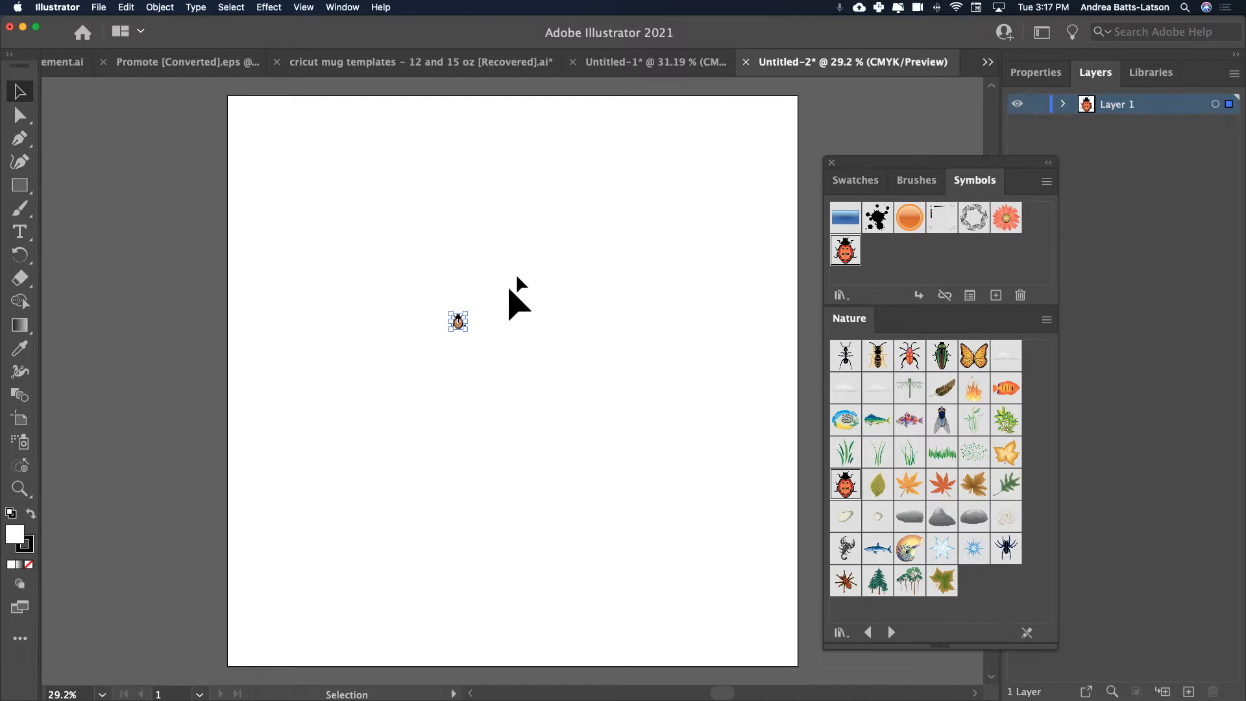
{"action": "left_click_drag", "start_coordinate": [468, 328], "coordinate": [629, 447]}
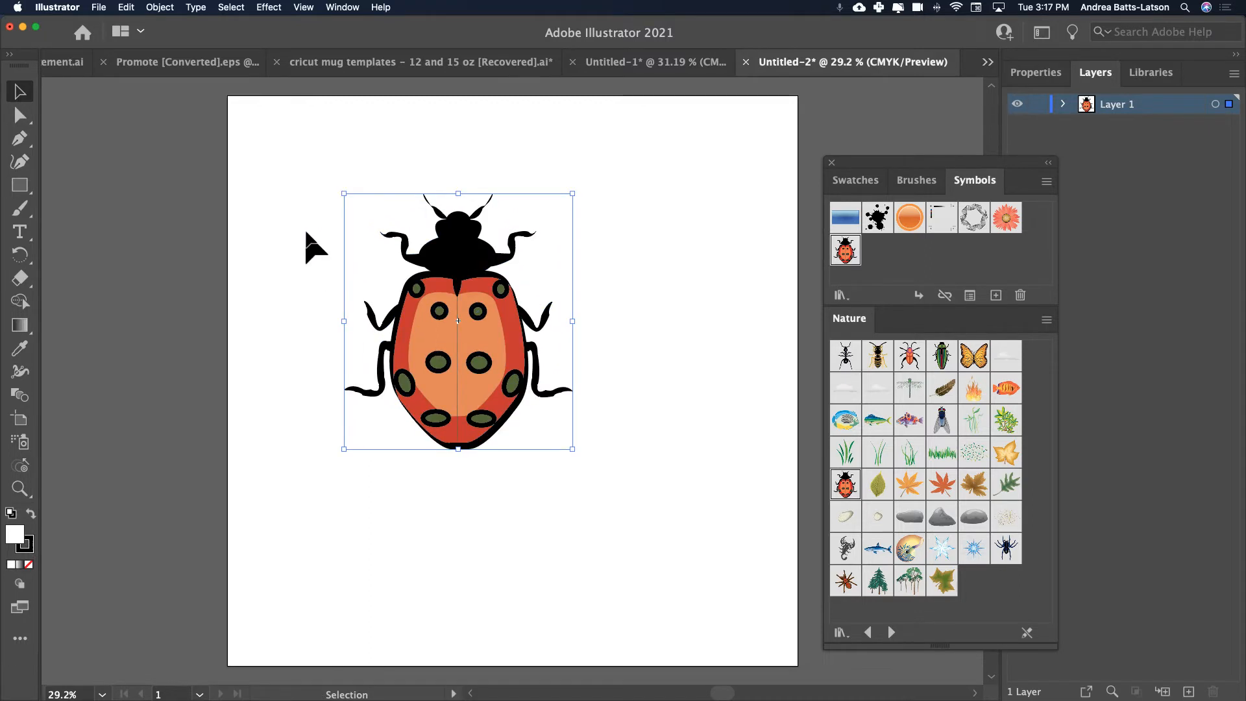
{"action": "left_click_drag", "start_coordinate": [480, 346], "coordinate": [512, 351]}
{"action": "left_click", "coordinate": [320, 287]}
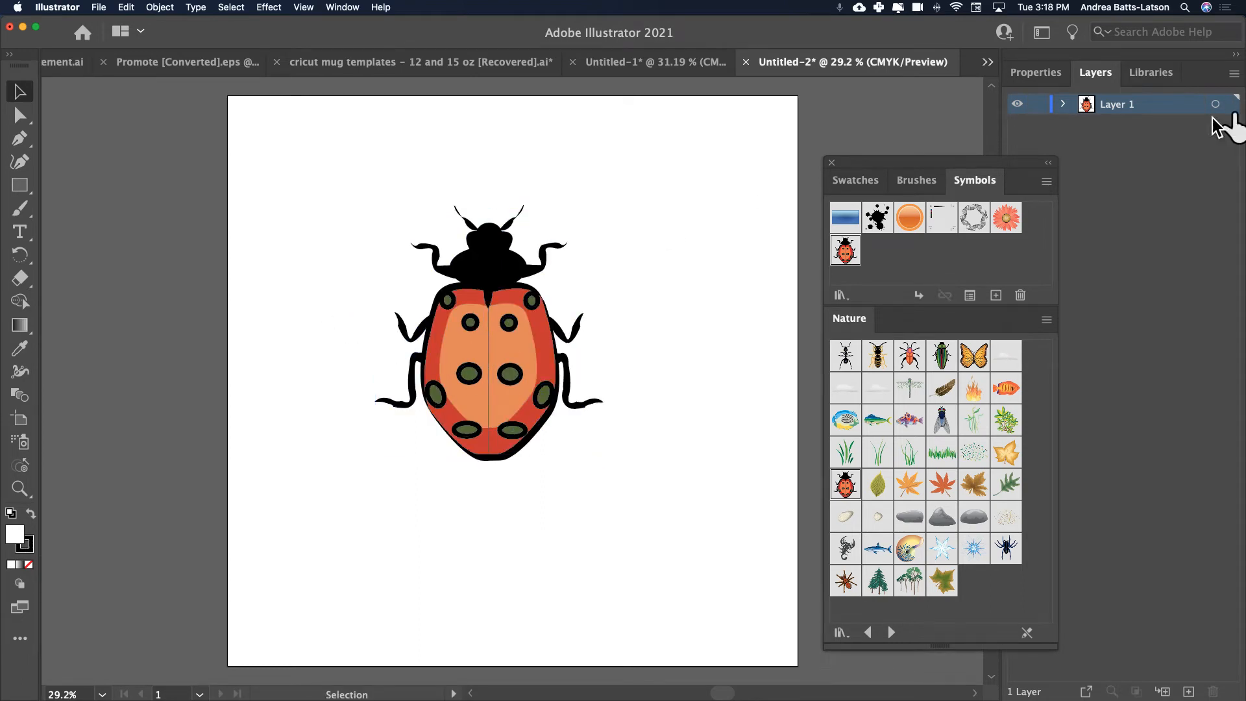
Expand Layer 1 to examine its contents, moving the symbol panels clear of the layer list.
{"action": "left_click_drag", "start_coordinate": [971, 164], "coordinate": [835, 154]}
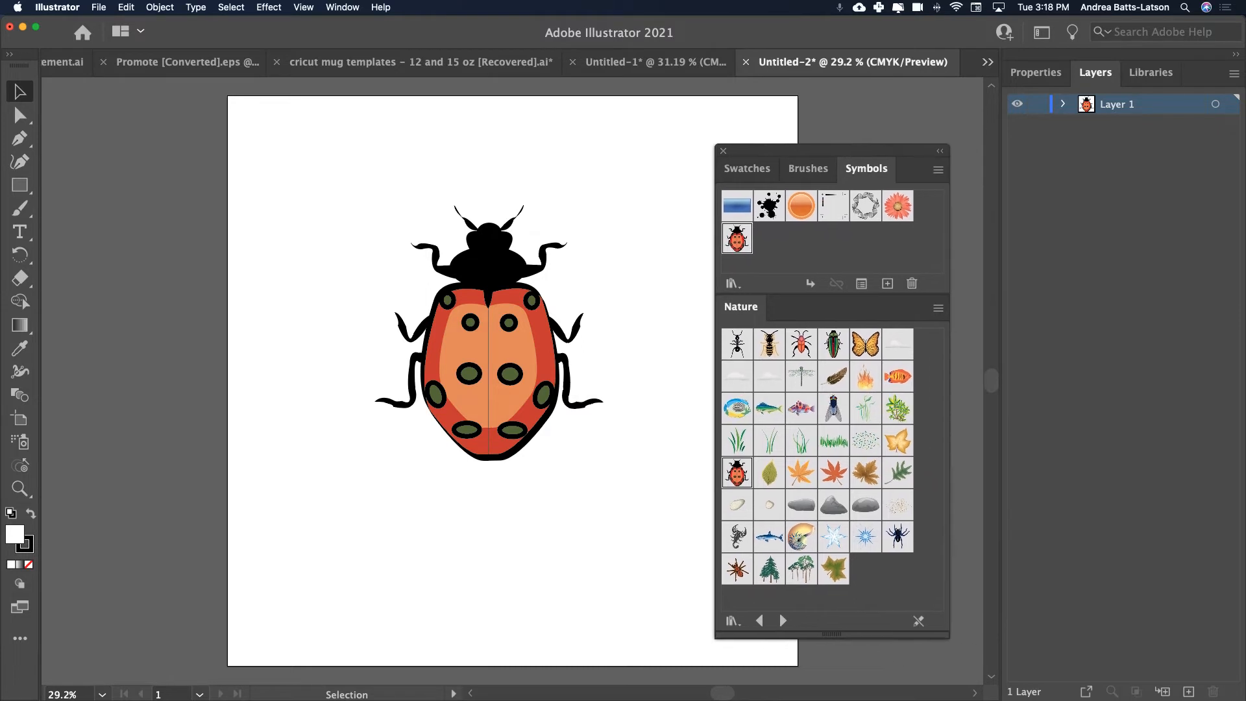
{"action": "left_click", "coordinate": [1064, 104]}
{"action": "left_click", "coordinate": [1064, 105]}
{"action": "left_click", "coordinate": [1065, 104]}
{"action": "left_click", "coordinate": [1065, 105]}
{"action": "left_click", "coordinate": [1063, 105]}
{"action": "mouse_move", "coordinate": [803, 170]}
{"action": "left_mouse_down"}
{"action": "mouse_move", "coordinate": [867, 276]}
{"action": "mouse_move", "coordinate": [959, 361]}
{"action": "left_mouse_up"}
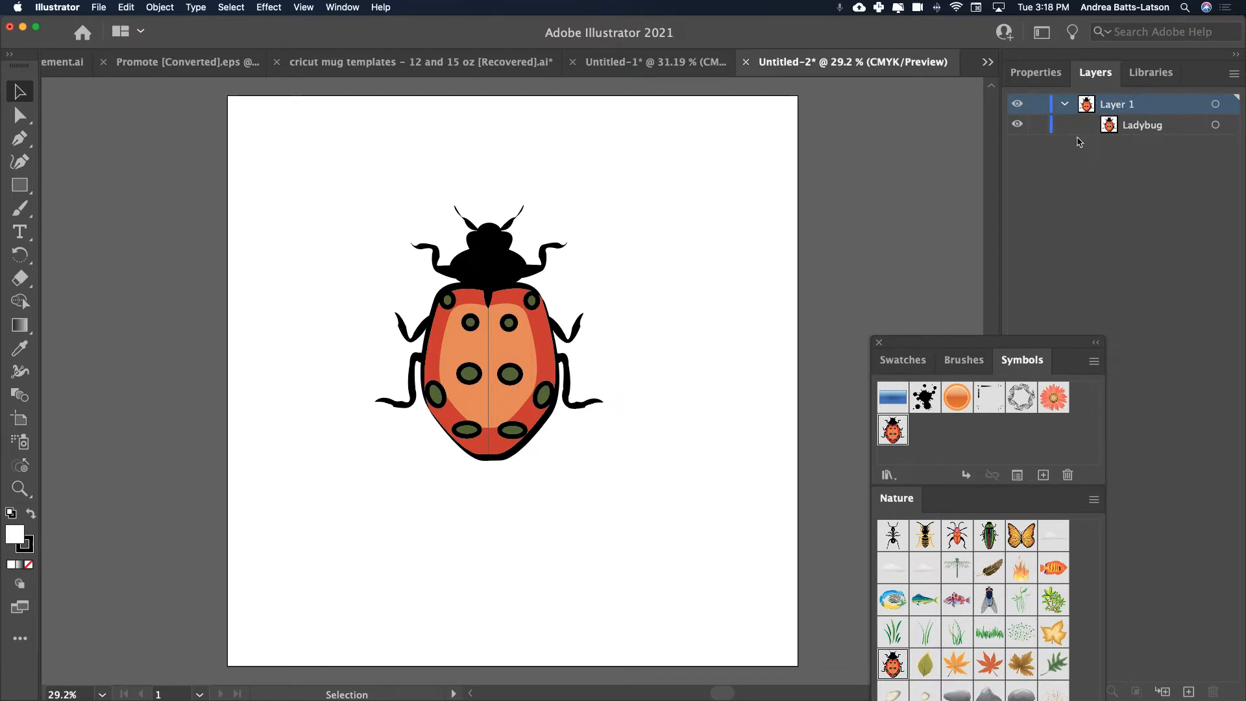
Open the placed ladybug's symbol definition in symbol editing mode.
{"action": "left_click", "coordinate": [525, 392]}
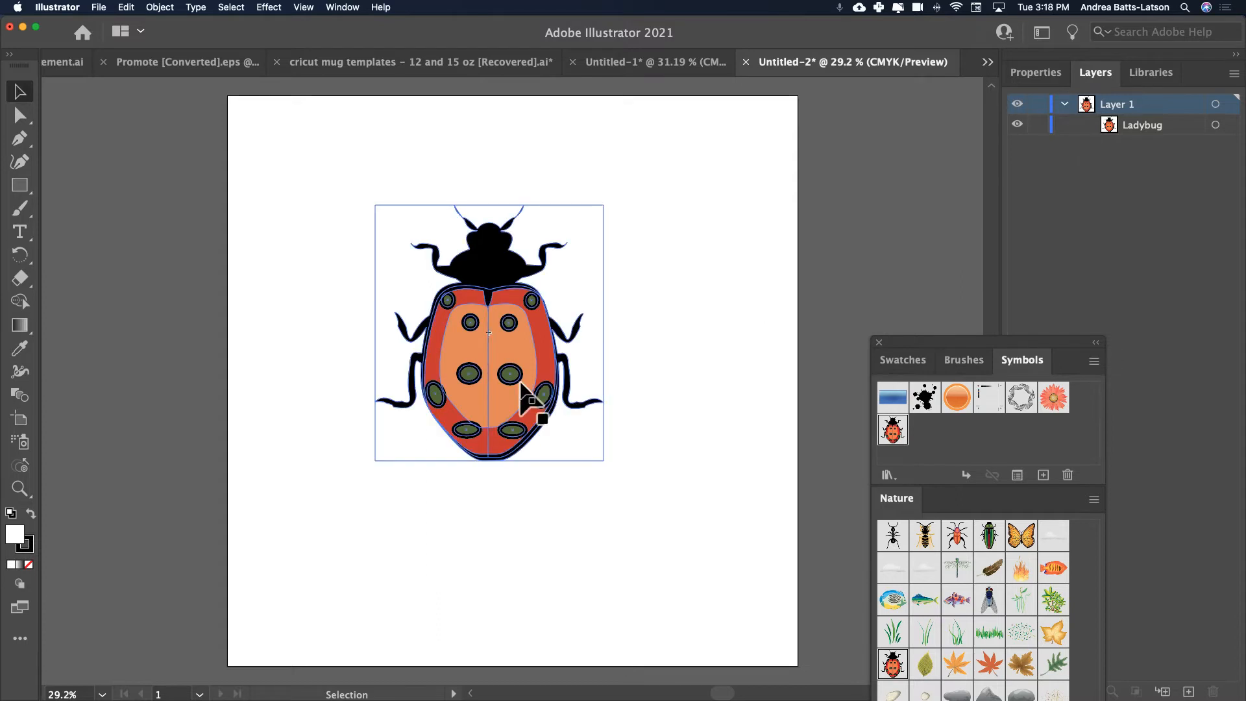
{"action": "double_click", "coordinate": [498, 348]}
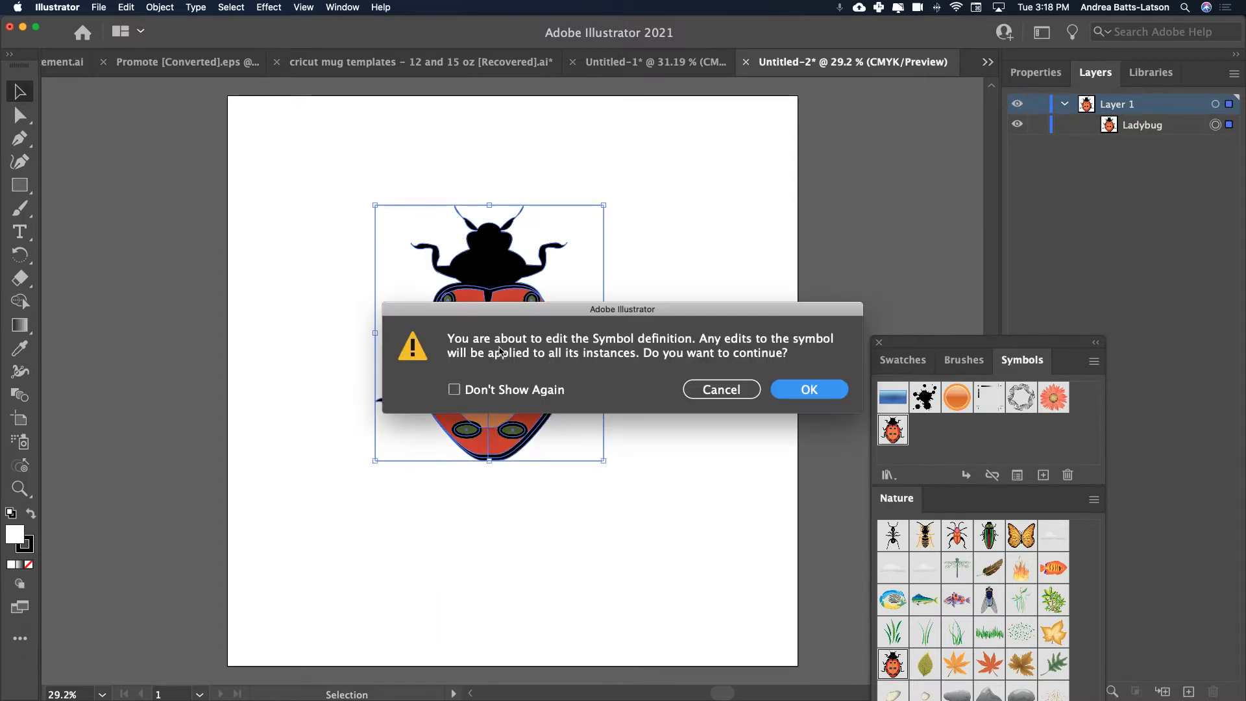
{"action": "left_click_drag", "start_coordinate": [455, 310], "coordinate": [394, 305]}
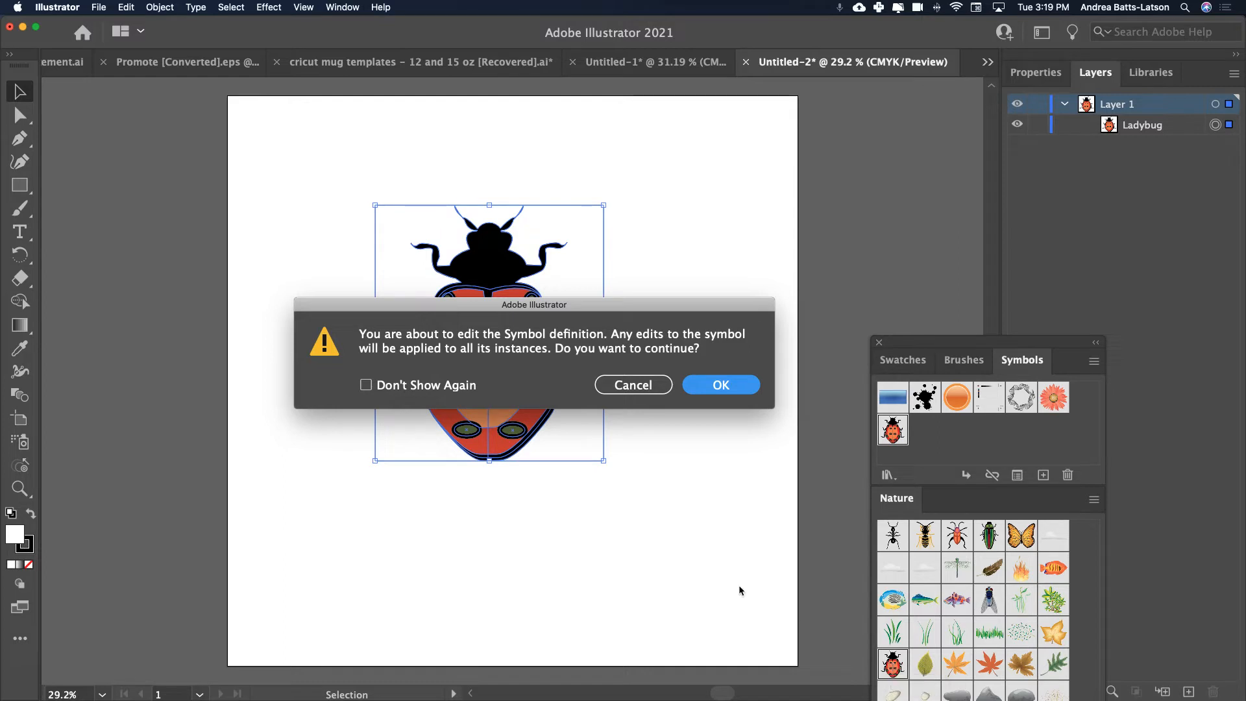
{"action": "left_click", "coordinate": [716, 387]}
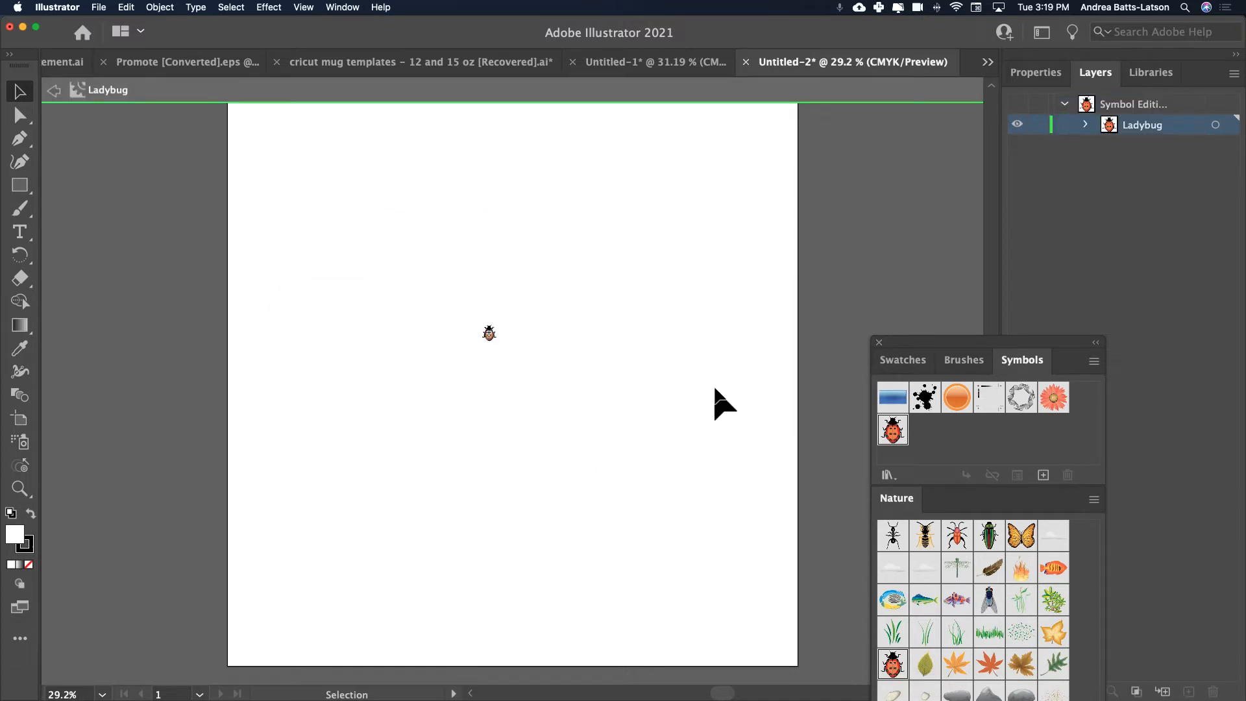
Expand the ladybug's nested groups in a widened layer list to examine its paths, and exit symbol editing mode.
{"action": "left_click", "coordinate": [490, 335]}
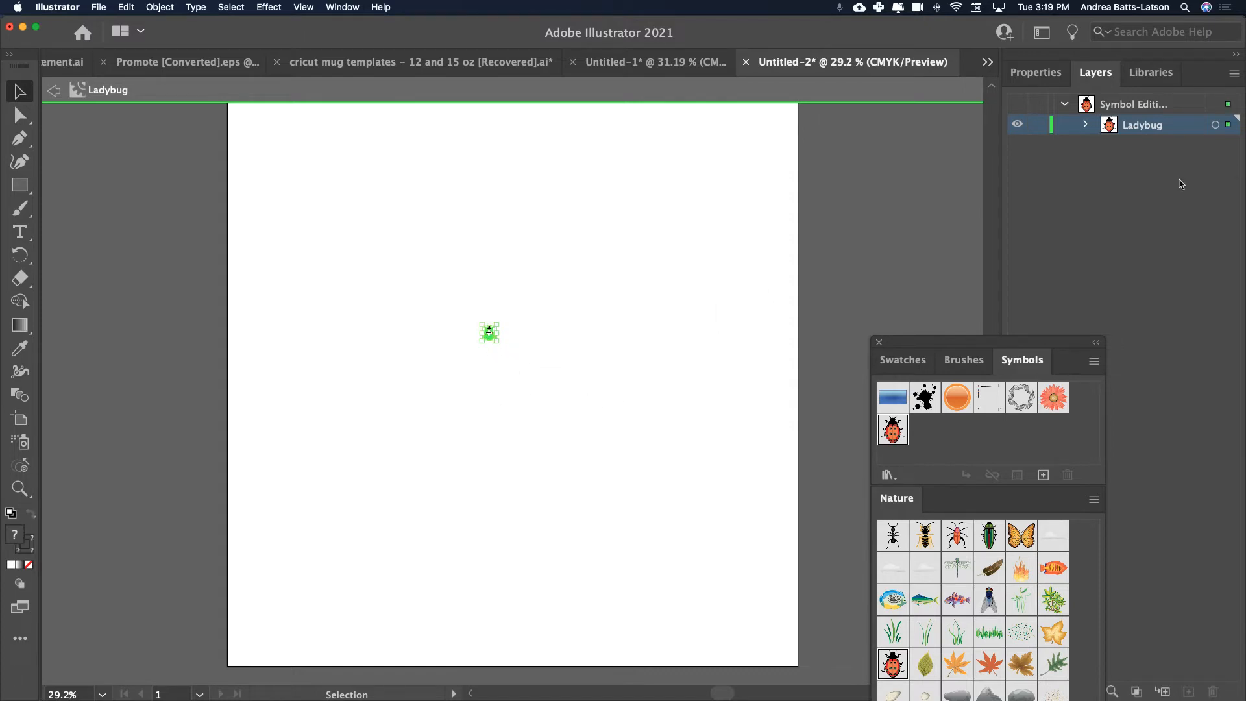
{"action": "left_click", "coordinate": [1086, 126]}
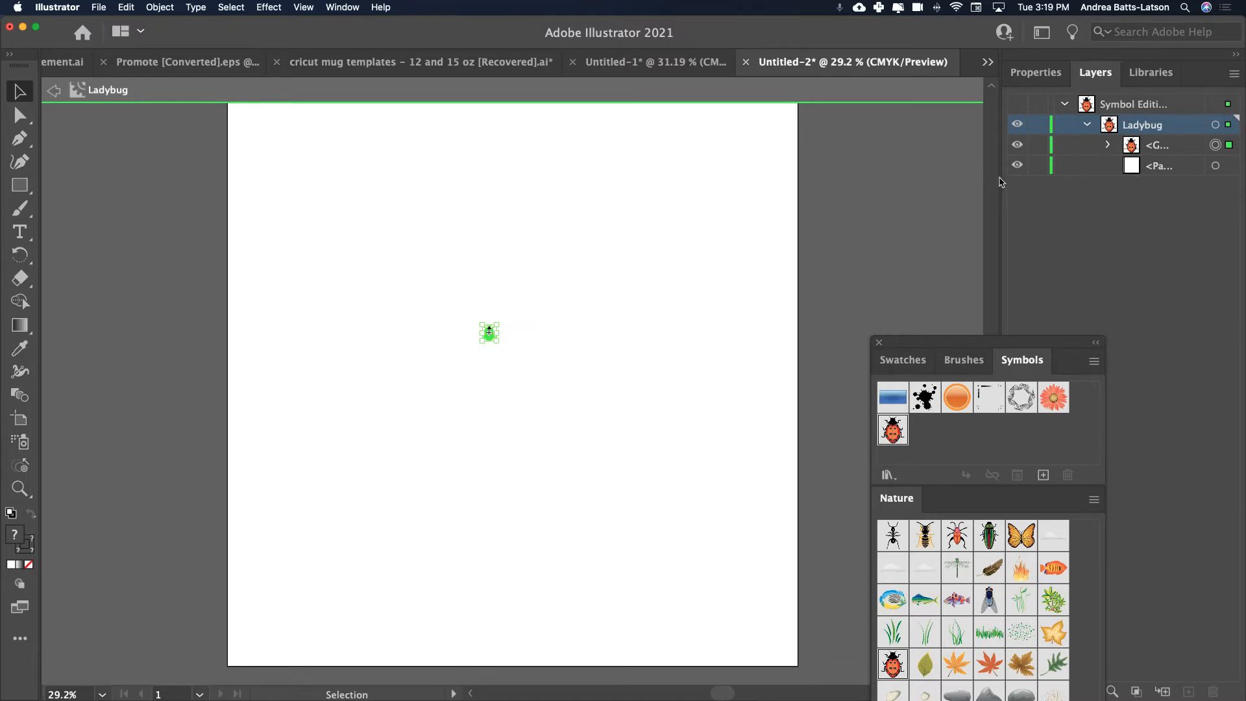
{"action": "left_click_drag", "start_coordinate": [1000, 182], "coordinate": [889, 183]}
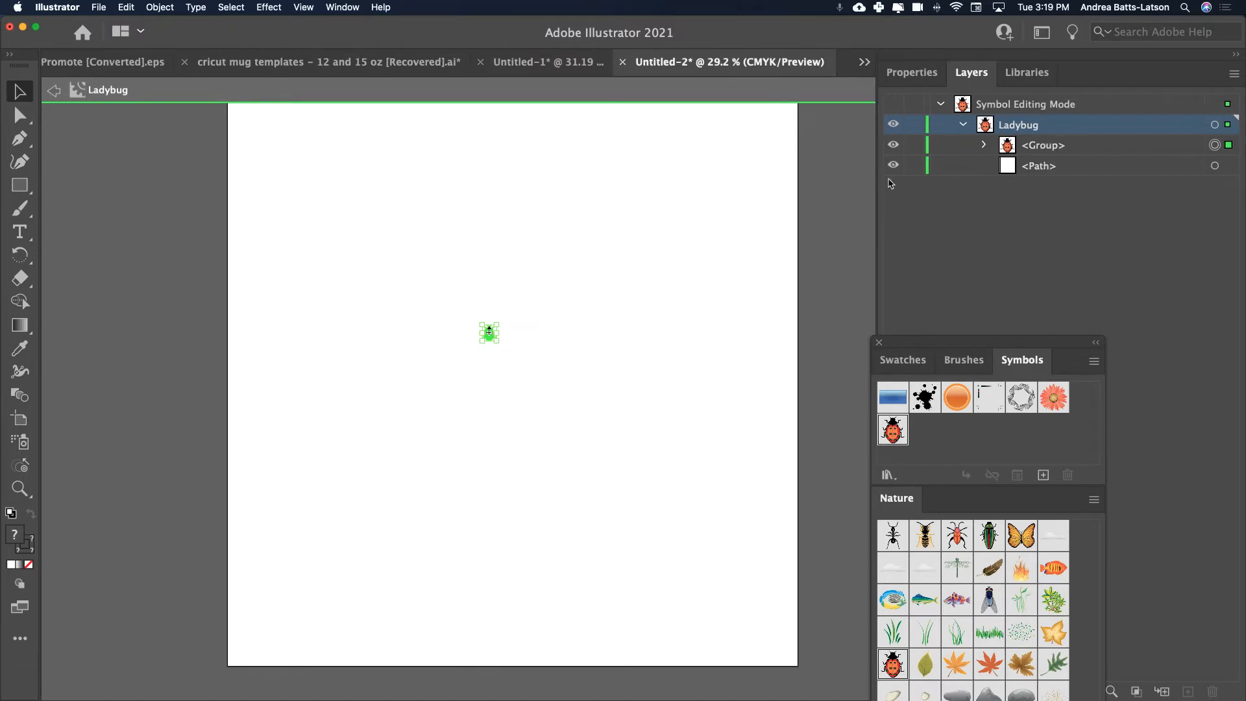
{"action": "left_click", "coordinate": [985, 146]}
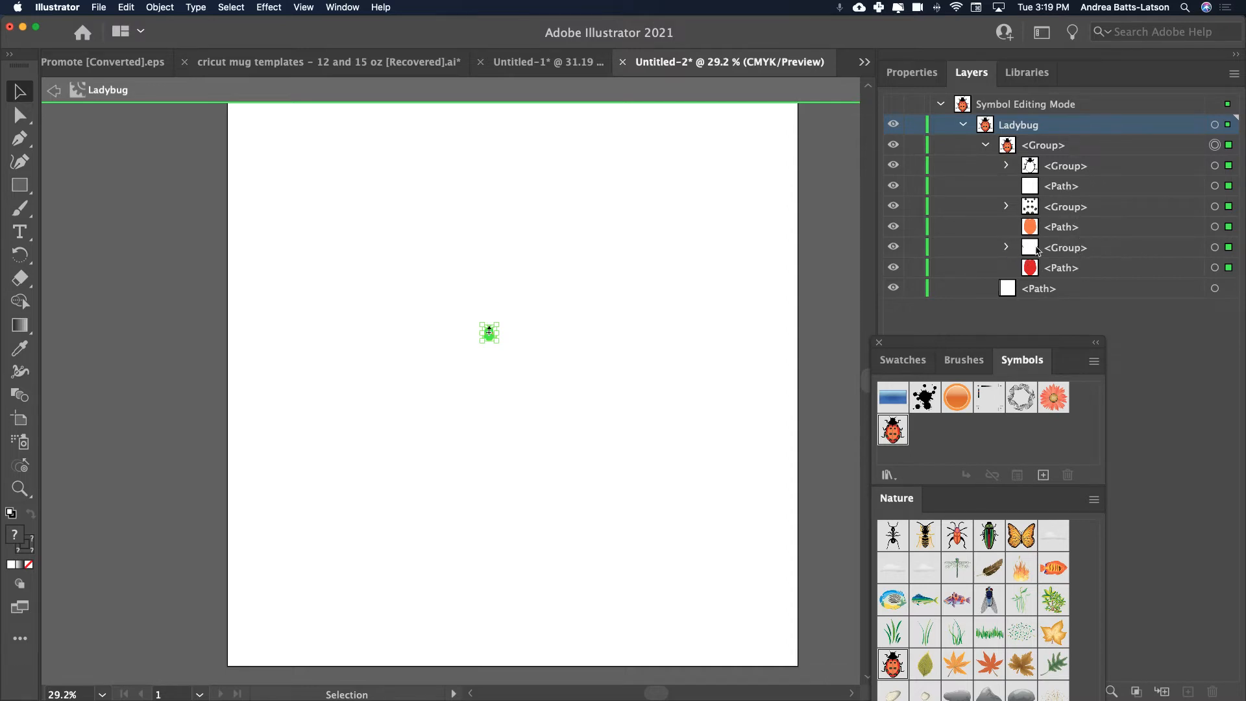
{"action": "left_click_drag", "start_coordinate": [1003, 354], "coordinate": [834, 541]}
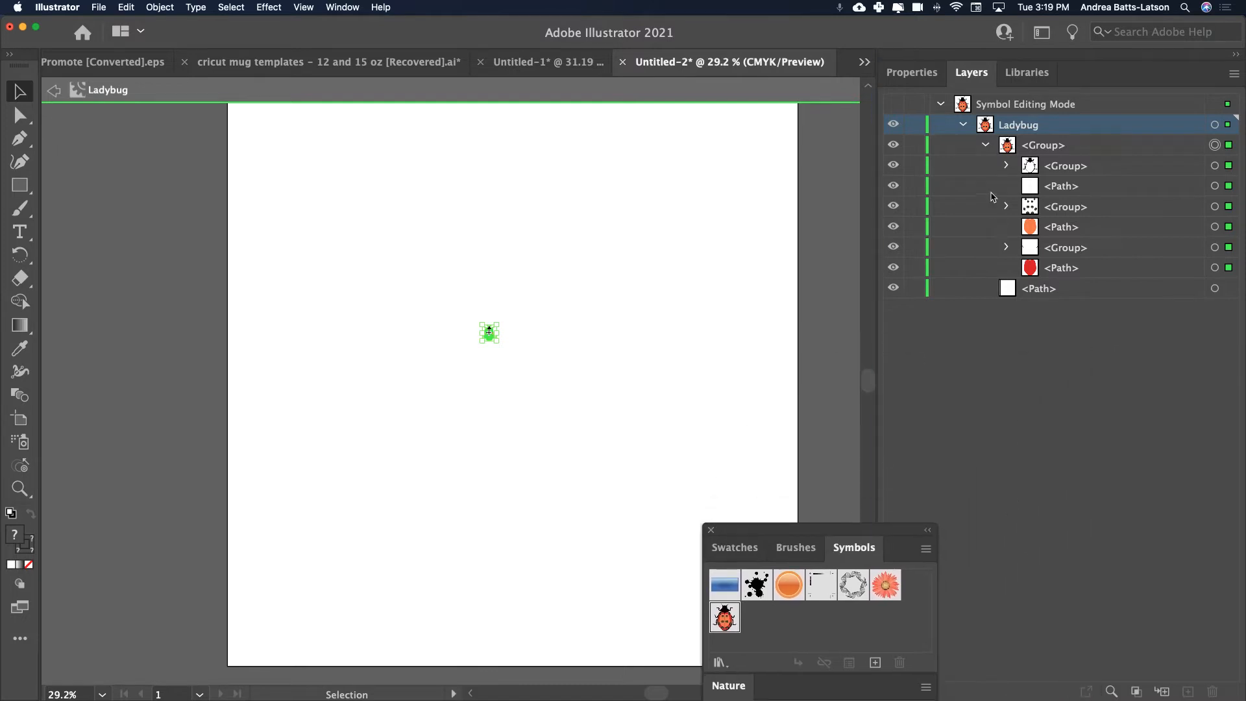
{"action": "left_click", "coordinate": [1007, 248]}
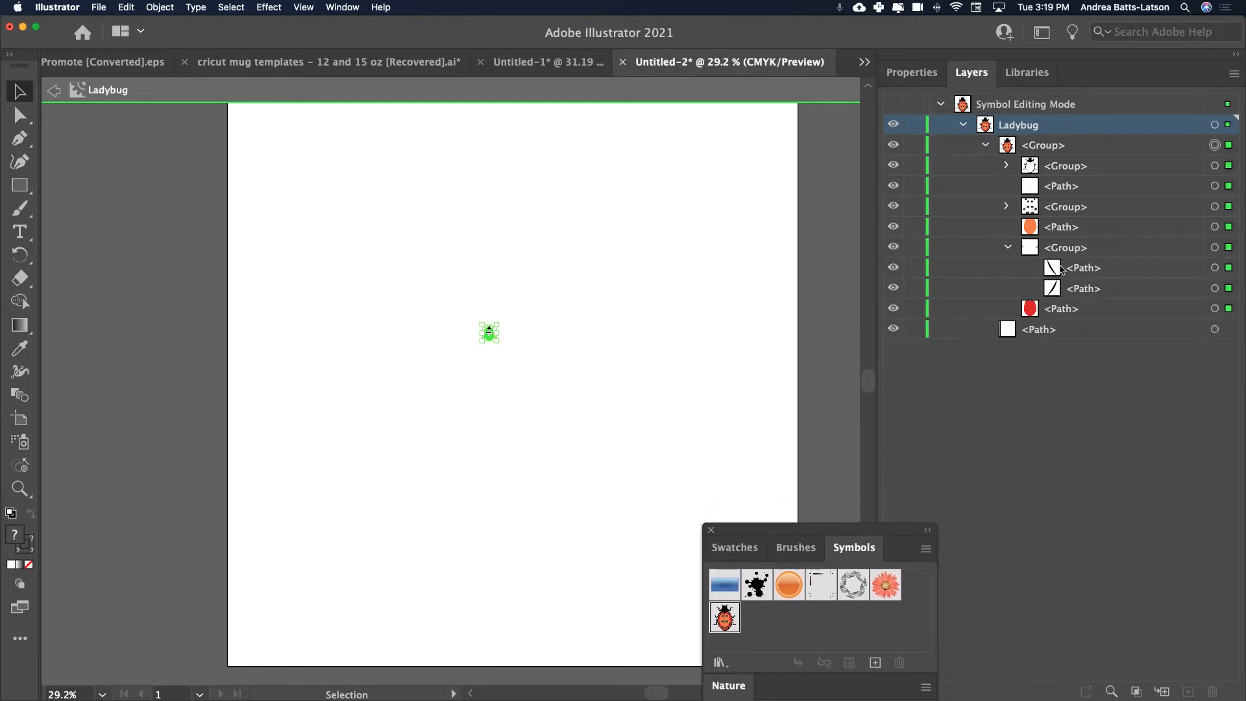
{"action": "left_click", "coordinate": [1007, 206]}
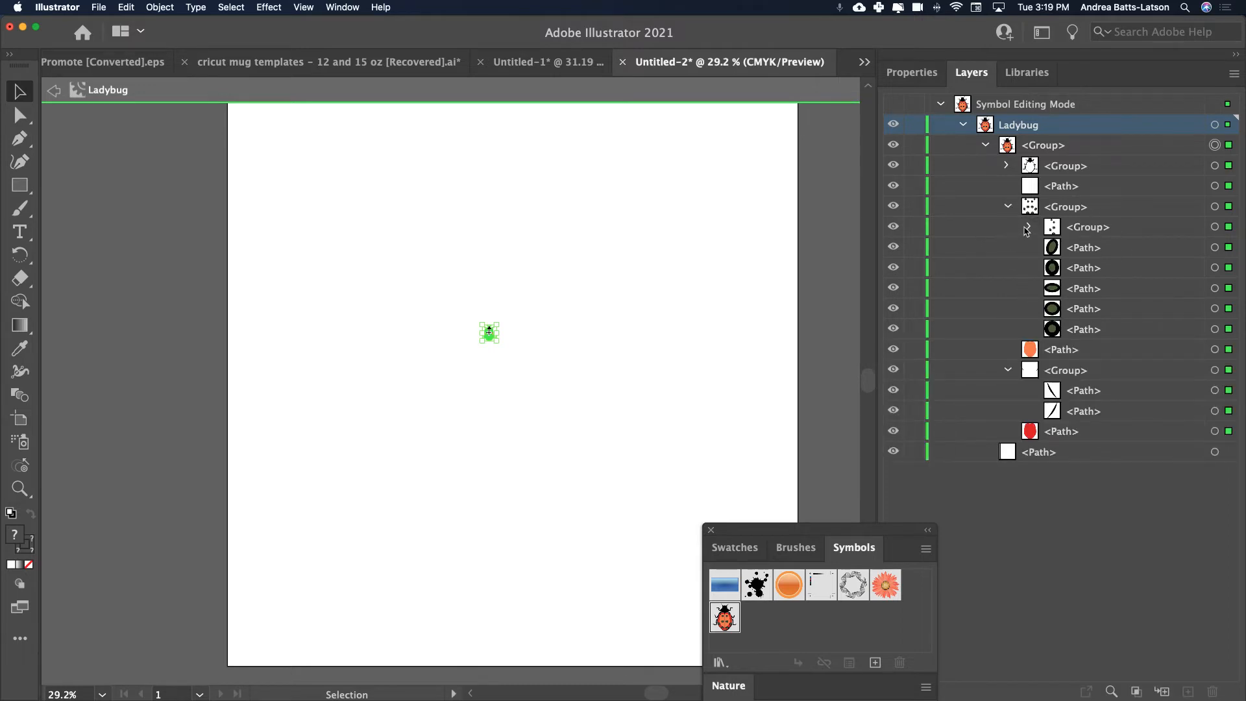
{"action": "left_click", "coordinate": [1029, 227]}
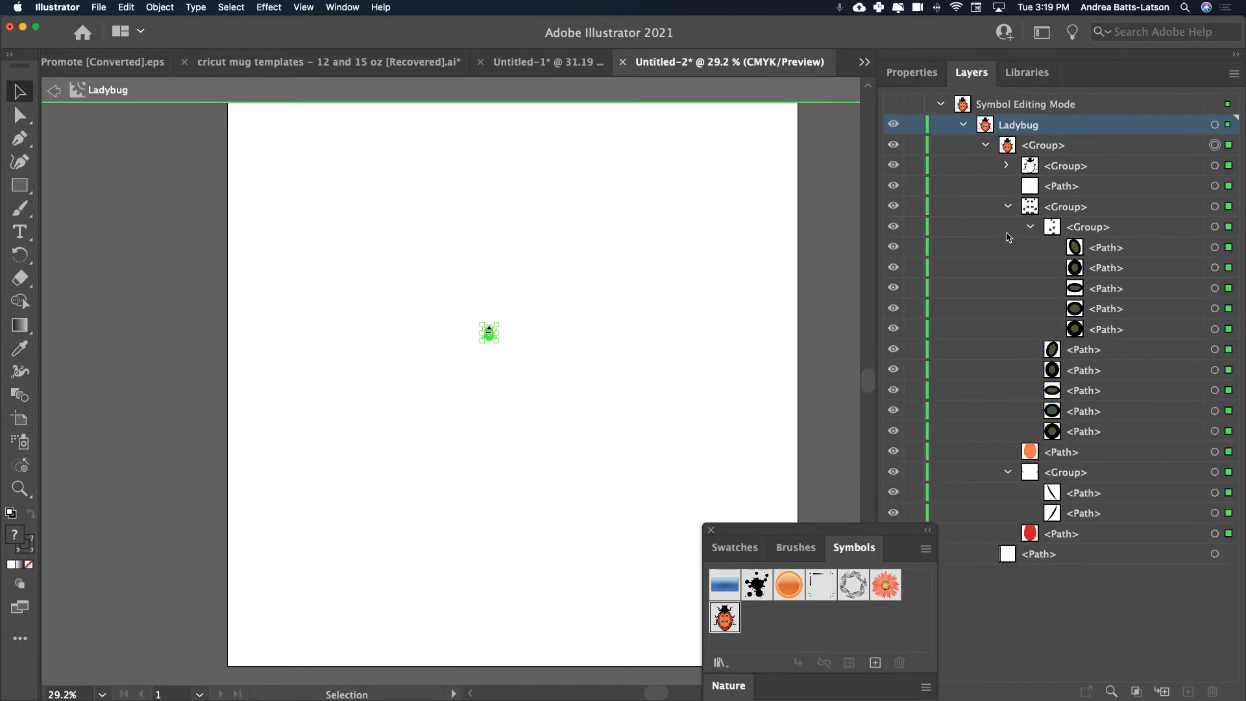
{"action": "left_click", "coordinate": [1008, 166]}
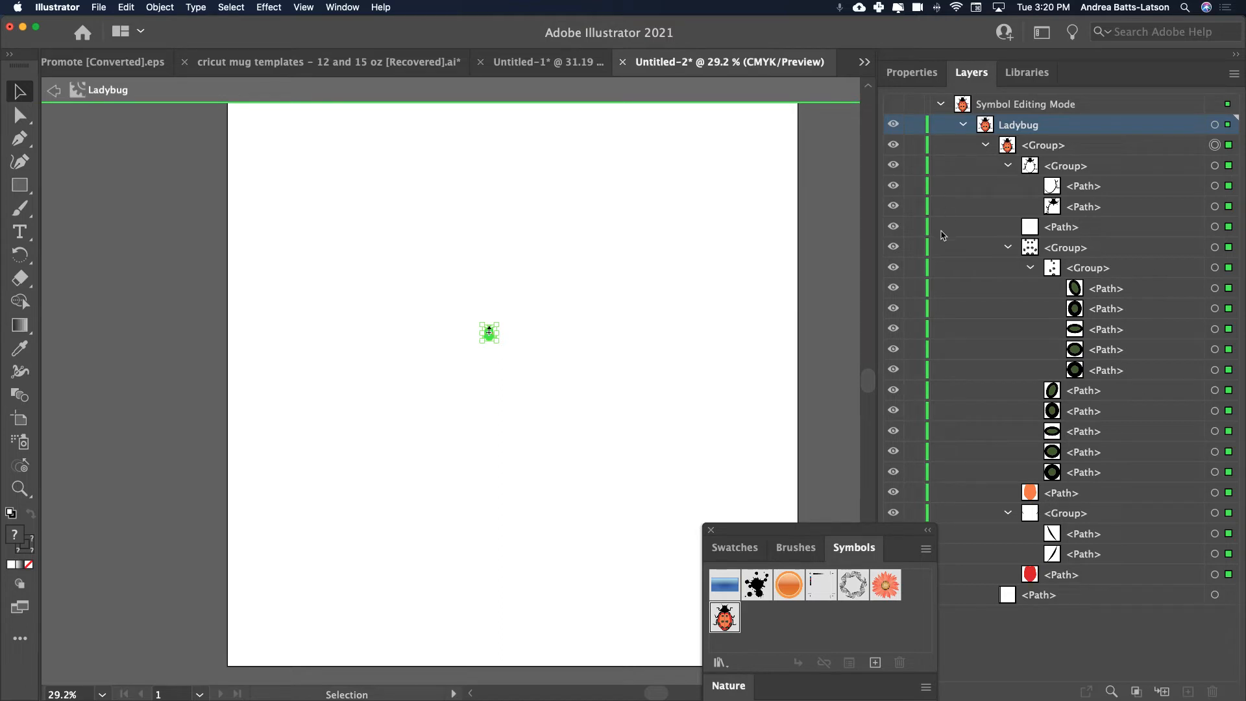
{"action": "left_click", "coordinate": [52, 92]}
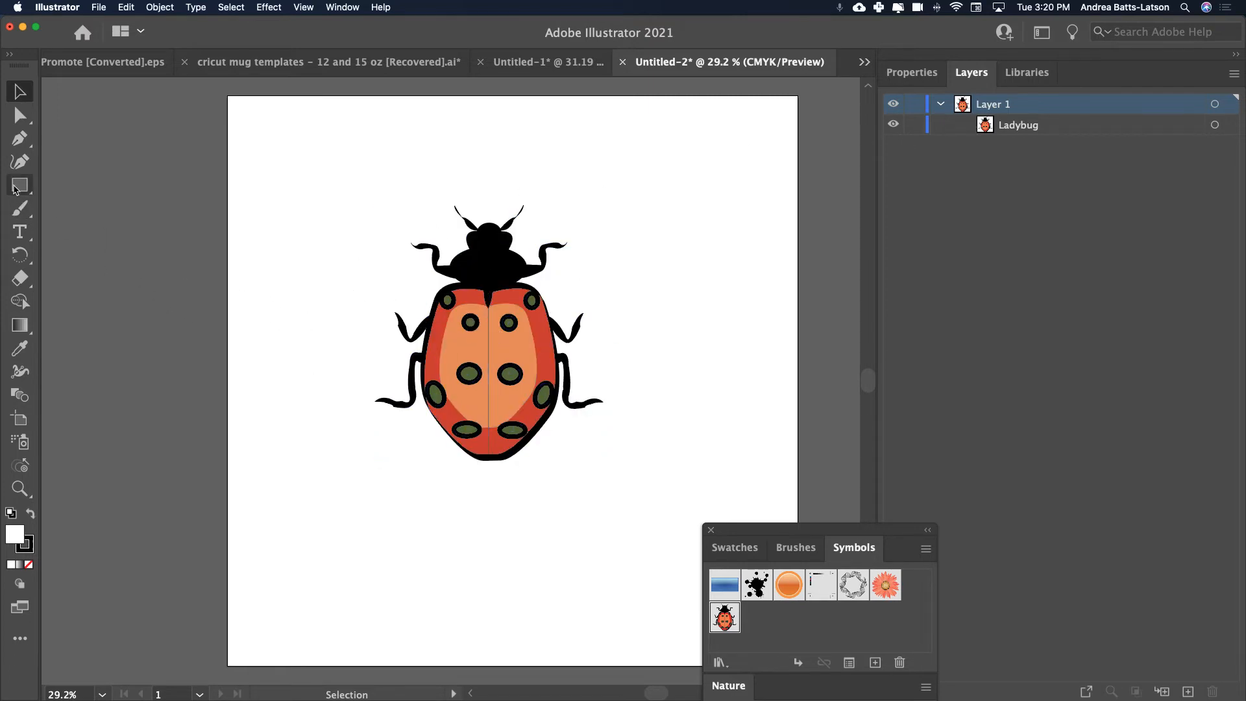
Draw a small circle above the ladybug's head with the Ellipse tool and fill it with orange ff9100.
{"action": "left_click_drag", "start_coordinate": [17, 190], "coordinate": [81, 206]}
{"action": "left_click_drag", "start_coordinate": [401, 155], "coordinate": [428, 181]}
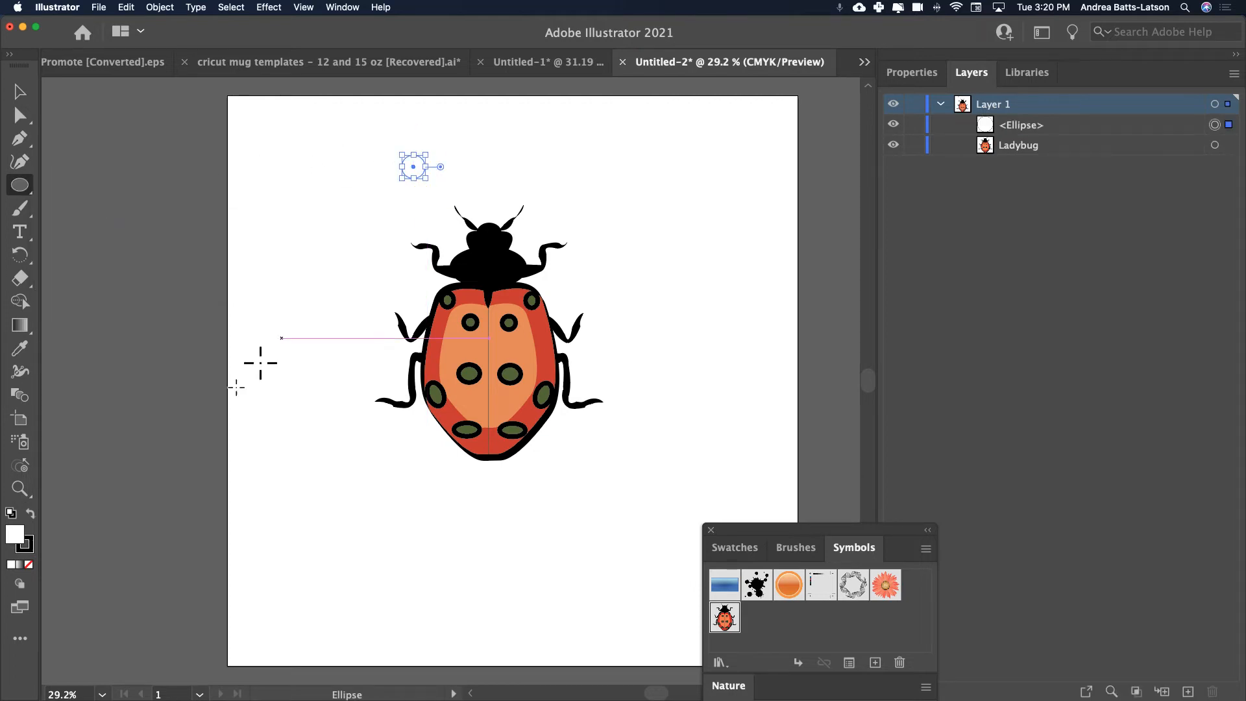
{"action": "double_click", "coordinate": [14, 534]}
{"action": "left_click_drag", "start_coordinate": [943, 340], "coordinate": [1000, 311]}
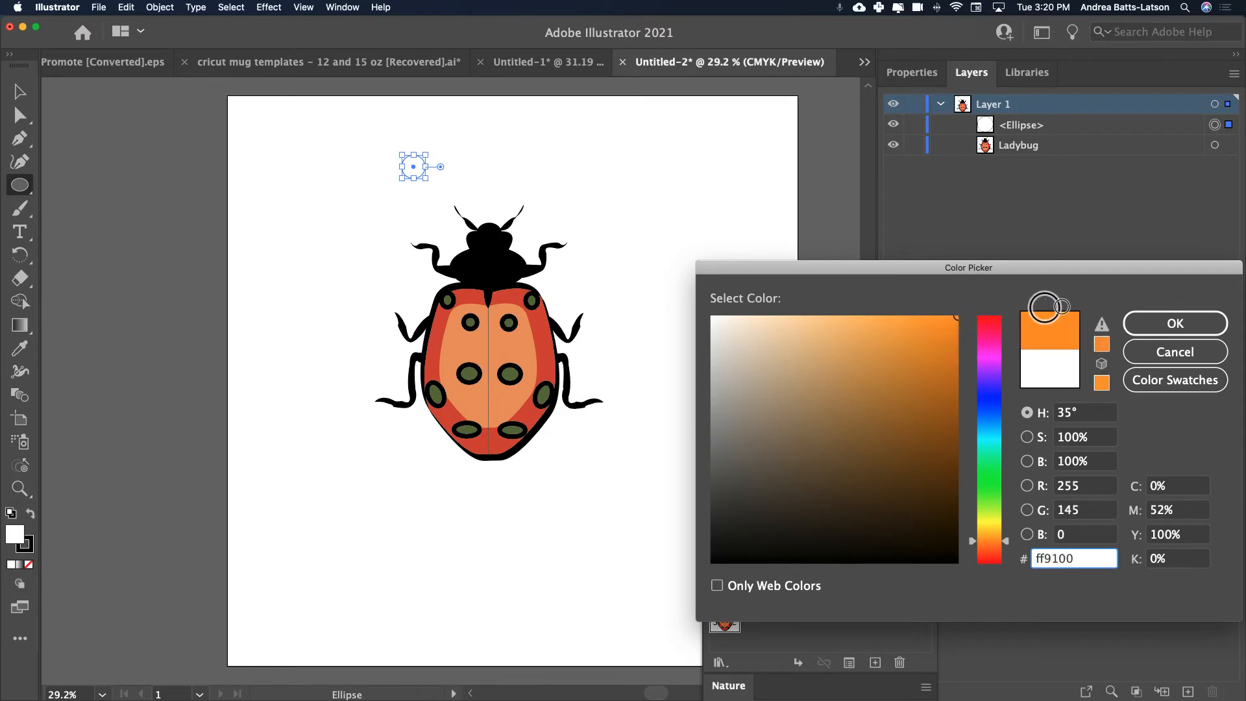
{"action": "left_click", "coordinate": [1175, 323]}
Scatter eleven smaller orange circles and ovals above and around the ladybug's head, and deselect them.
{"action": "mouse_move", "coordinate": [452, 133]}
{"action": "left_mouse_down"}
{"action": "mouse_move", "coordinate": [497, 161]}
{"action": "mouse_move", "coordinate": [496, 201]}
{"action": "mouse_move", "coordinate": [523, 181]}
{"action": "mouse_move", "coordinate": [540, 187]}
{"action": "left_mouse_up"}
{"action": "mouse_move", "coordinate": [547, 129]}
{"action": "left_mouse_down"}
{"action": "mouse_move", "coordinate": [562, 142]}
{"action": "mouse_move", "coordinate": [507, 117]}
{"action": "left_mouse_up"}
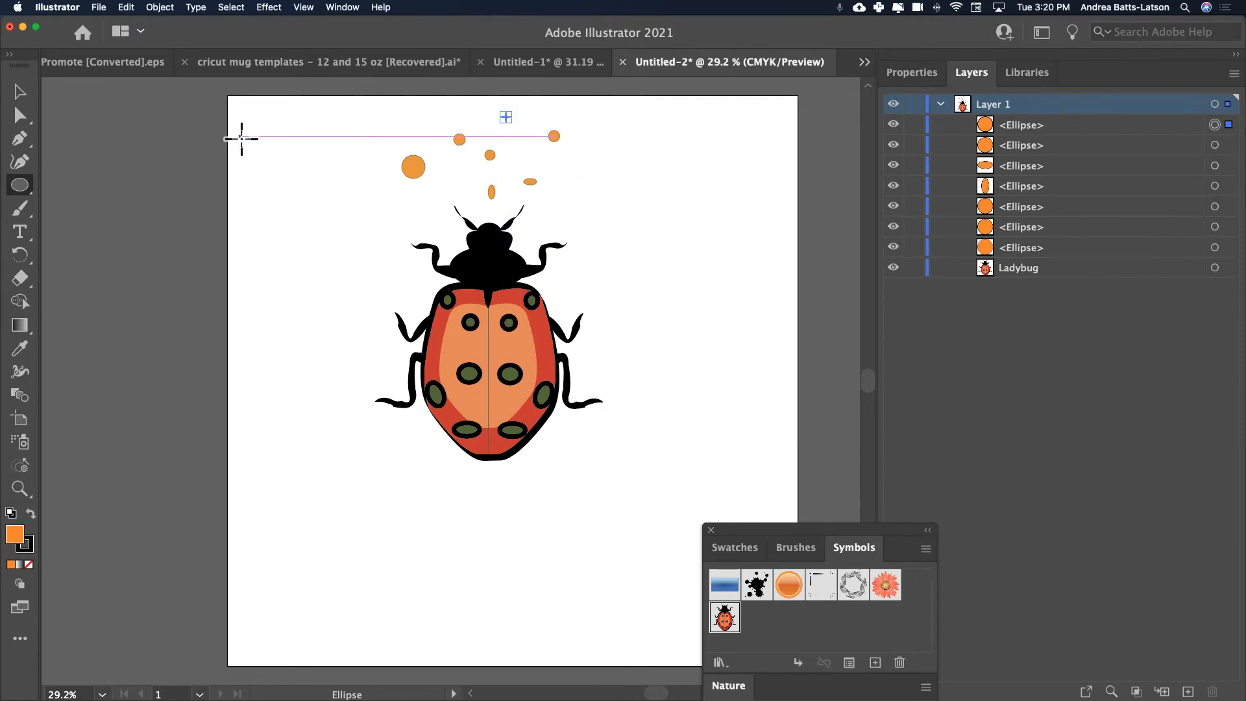
{"action": "left_click_drag", "start_coordinate": [441, 179], "coordinate": [452, 188]}
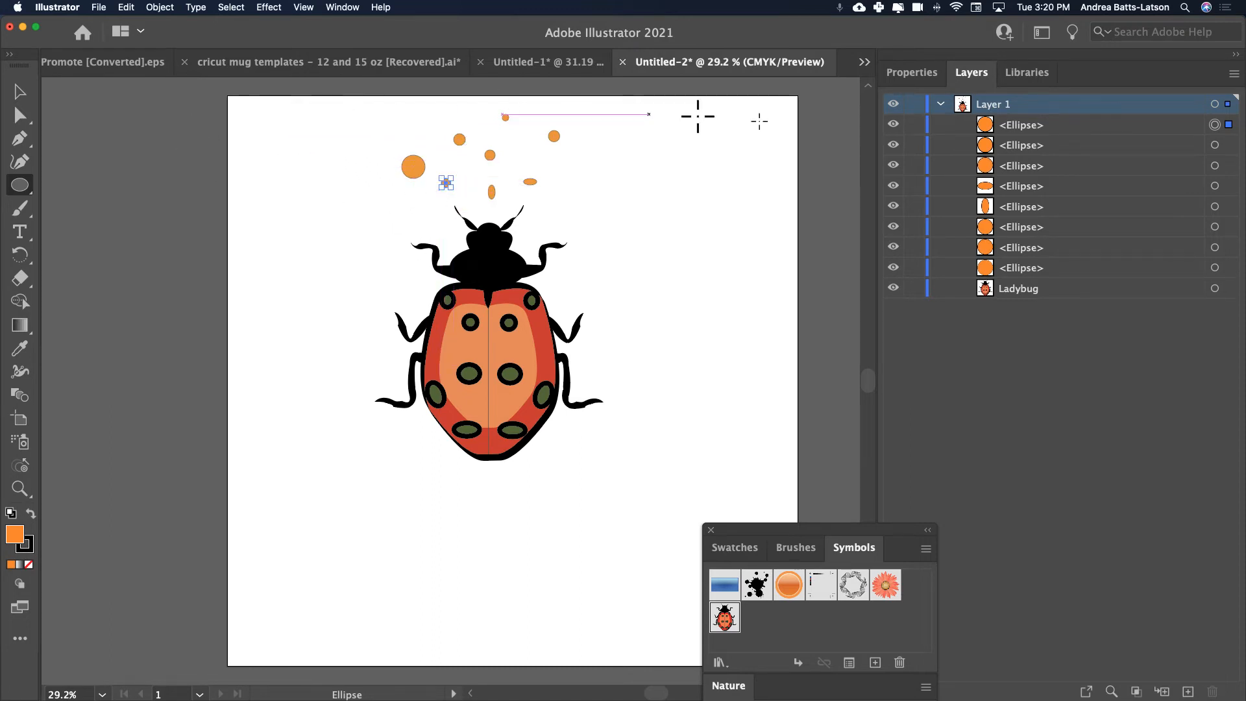
{"action": "left_click_drag", "start_coordinate": [568, 170], "coordinate": [578, 181]}
{"action": "left_click_drag", "start_coordinate": [595, 132], "coordinate": [602, 137]}
{"action": "left_click_drag", "start_coordinate": [559, 217], "coordinate": [568, 226]}
{"action": "left_click_drag", "start_coordinate": [399, 206], "coordinate": [406, 217]}
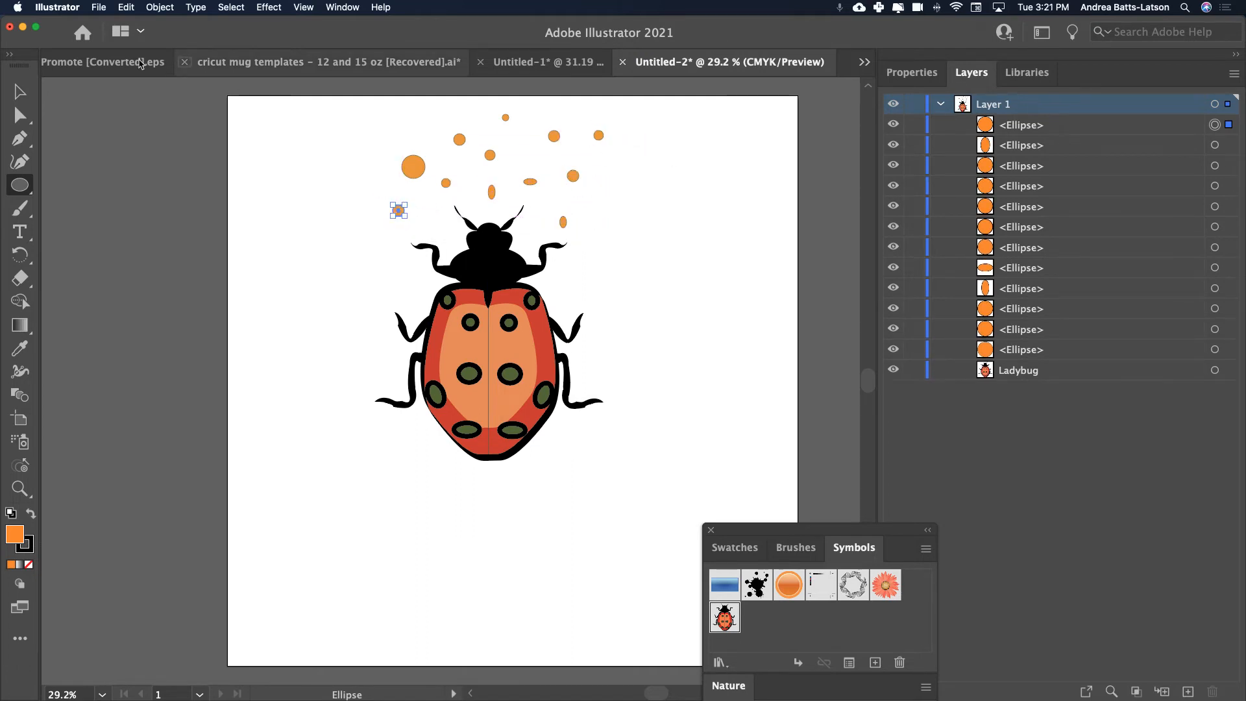
{"action": "left_click", "coordinate": [20, 93]}
{"action": "left_click", "coordinate": [368, 227]}
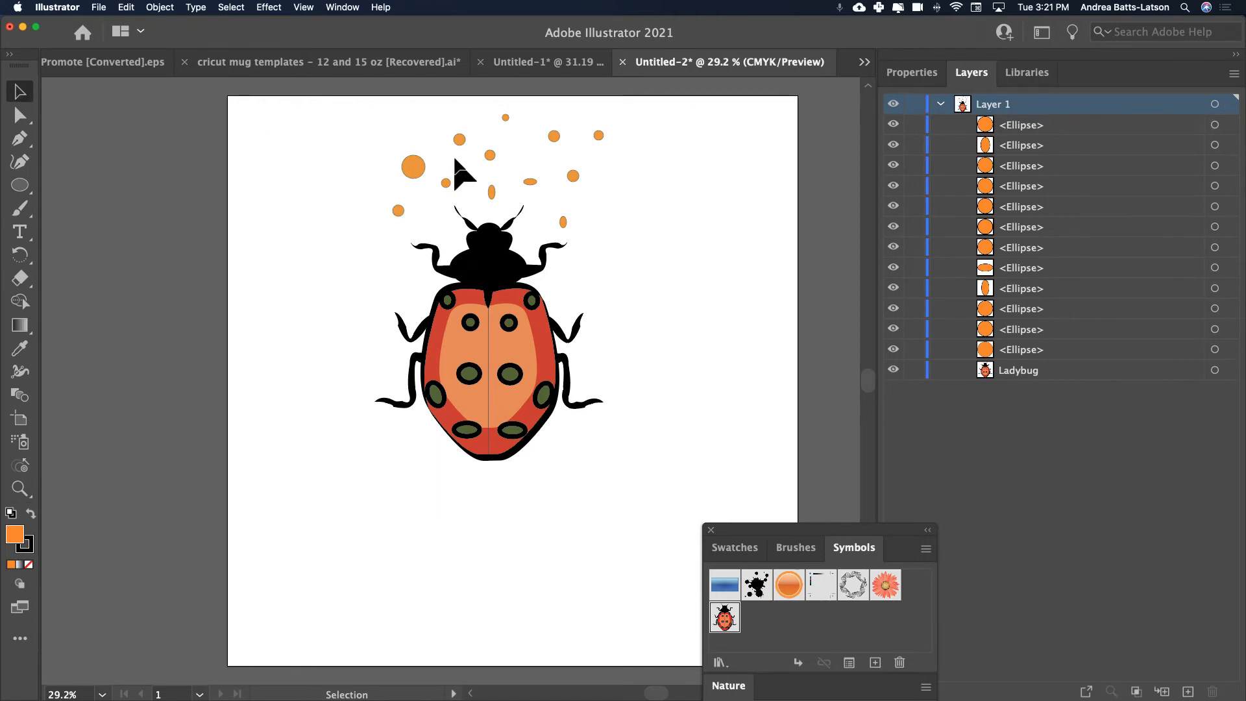
Select several of the orange ellipses one by one to examine their separate entries in the layer list.
{"action": "left_click", "coordinate": [417, 172]}
{"action": "left_click", "coordinate": [456, 140]}
{"action": "left_click", "coordinate": [511, 116]}
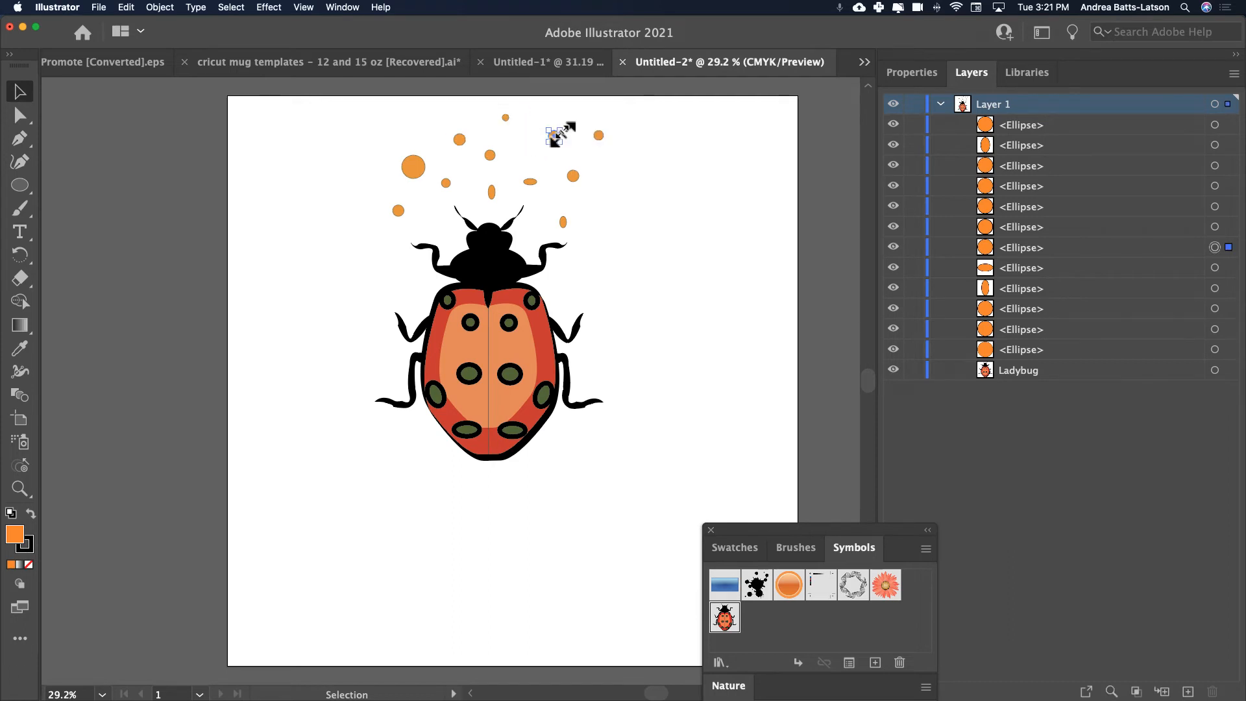
{"action": "left_click", "coordinate": [599, 136]}
{"action": "left_click", "coordinate": [531, 181]}
Rename Layer 1 as Symbols and deselect the artwork.
{"action": "double_click", "coordinate": [993, 105]}
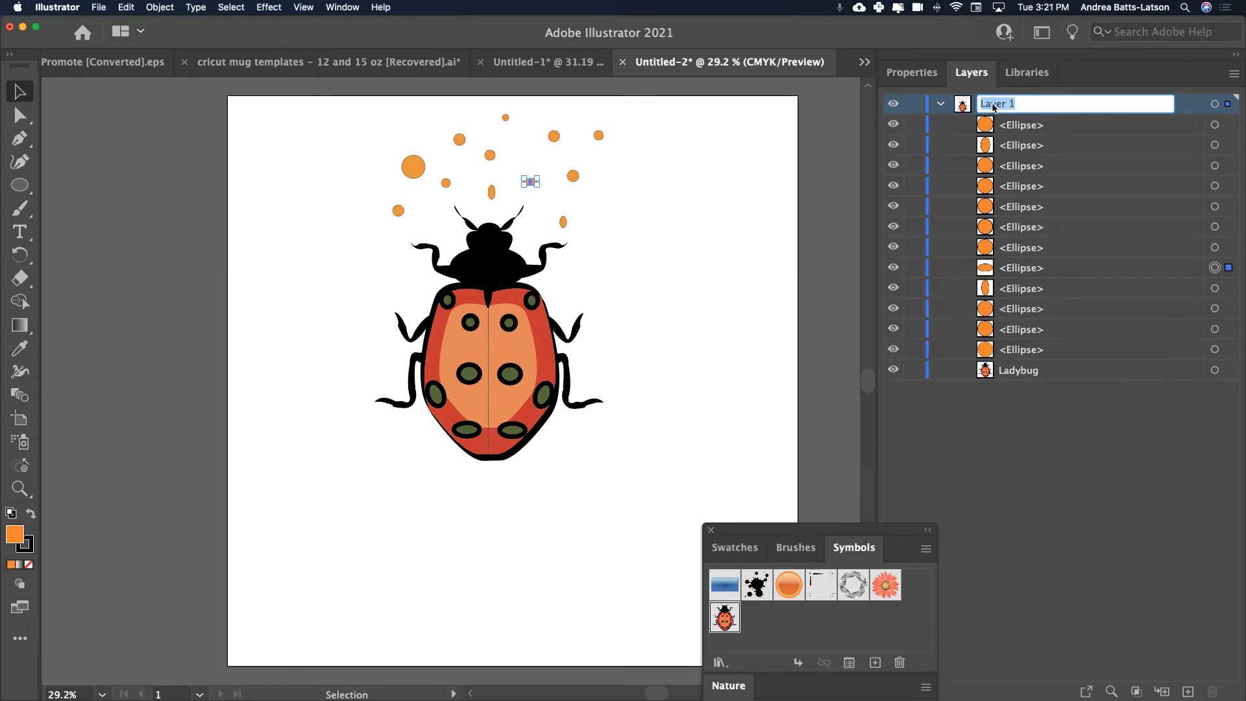
{"action": "type", "text": "Symbols"}
{"action": "key", "text": "Return"}
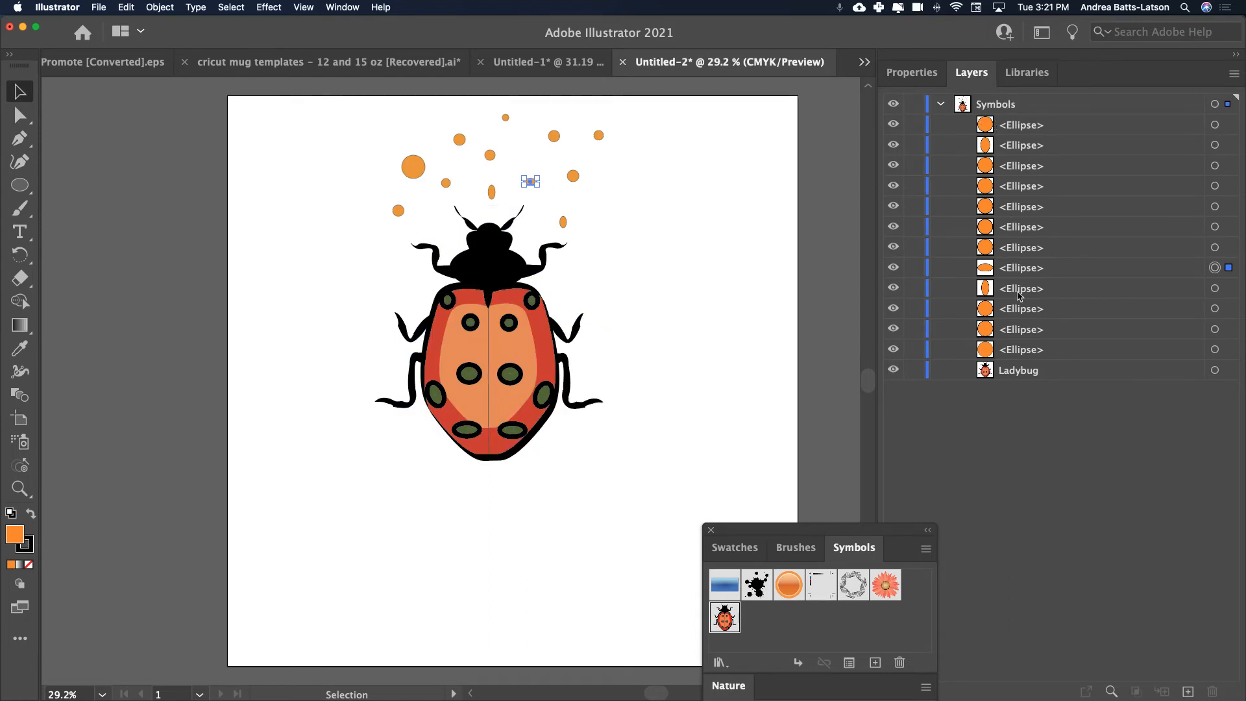
{"action": "left_click", "coordinate": [272, 312]}
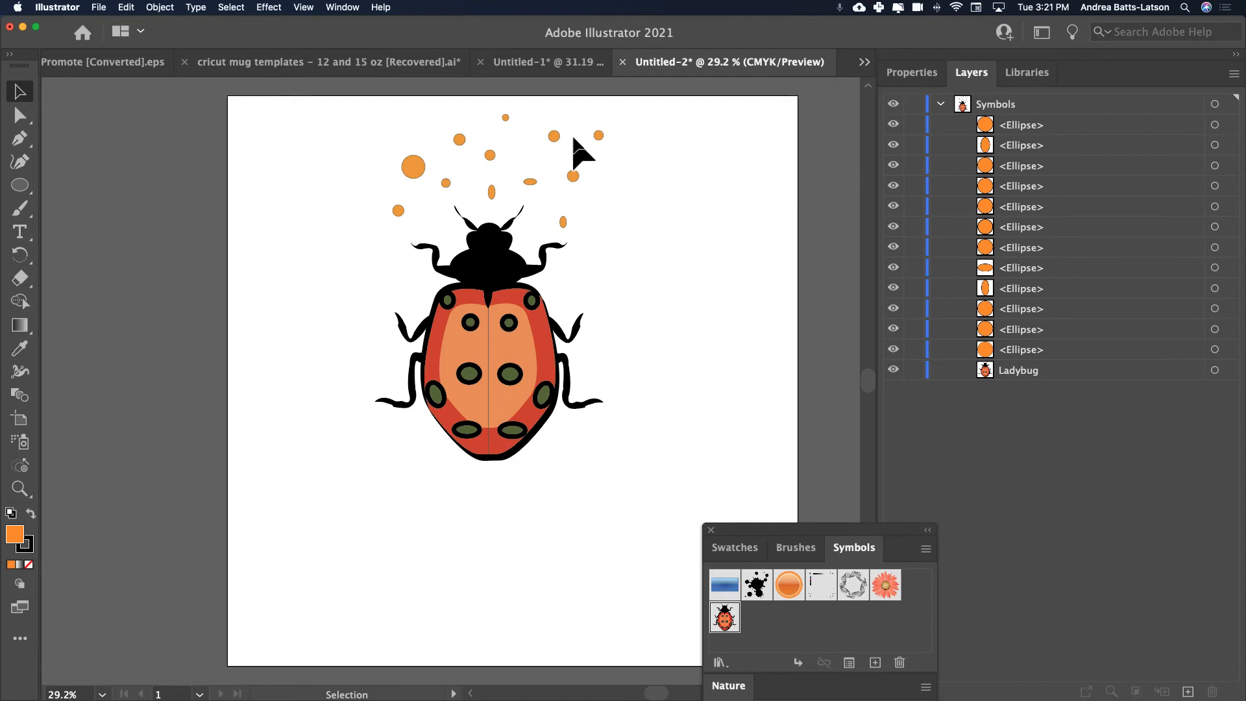
Move the ladybug slightly down, away from the ellipses, and highlight its entry in the layer list.
{"action": "left_click", "coordinate": [486, 369]}
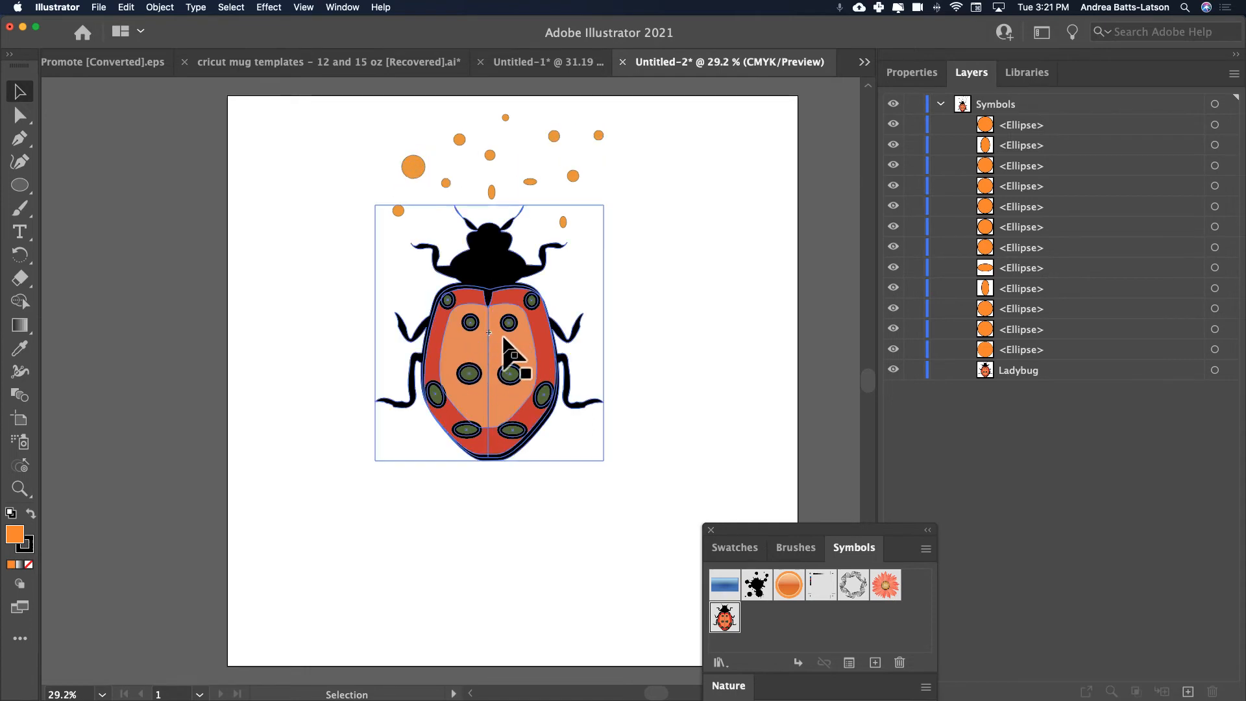
{"action": "left_click_drag", "start_coordinate": [501, 359], "coordinate": [503, 386]}
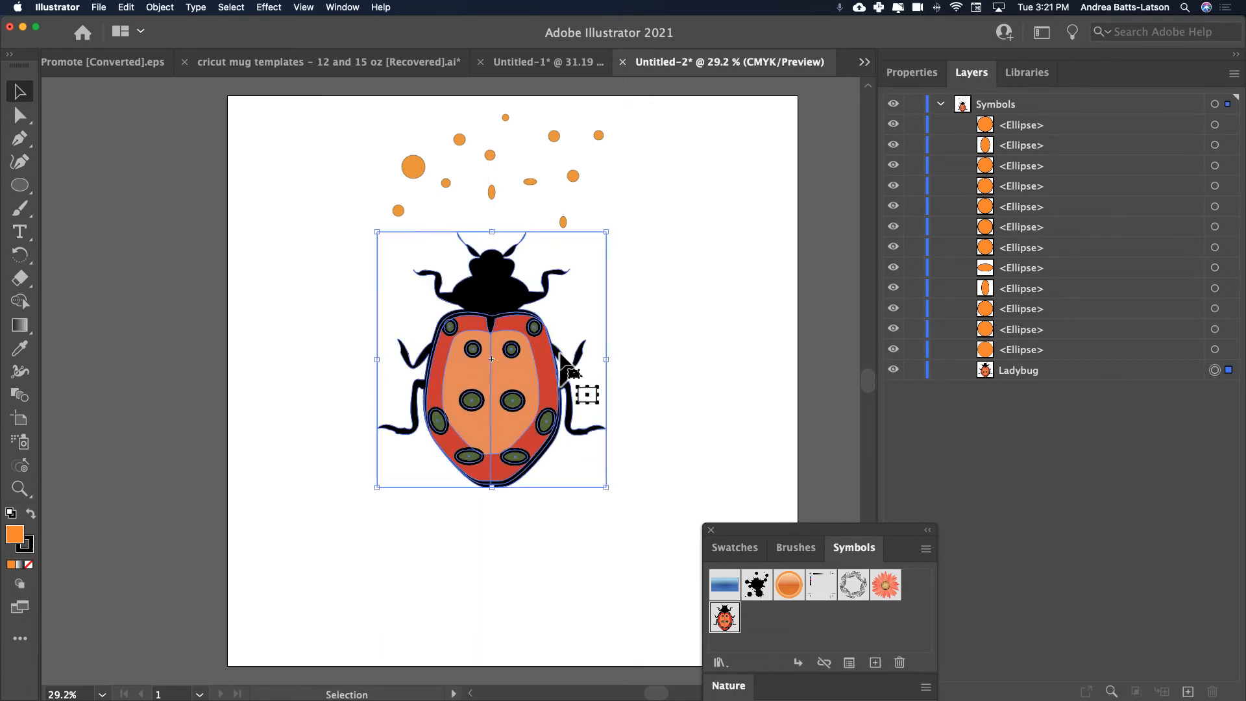
{"action": "left_click", "coordinate": [995, 371]}
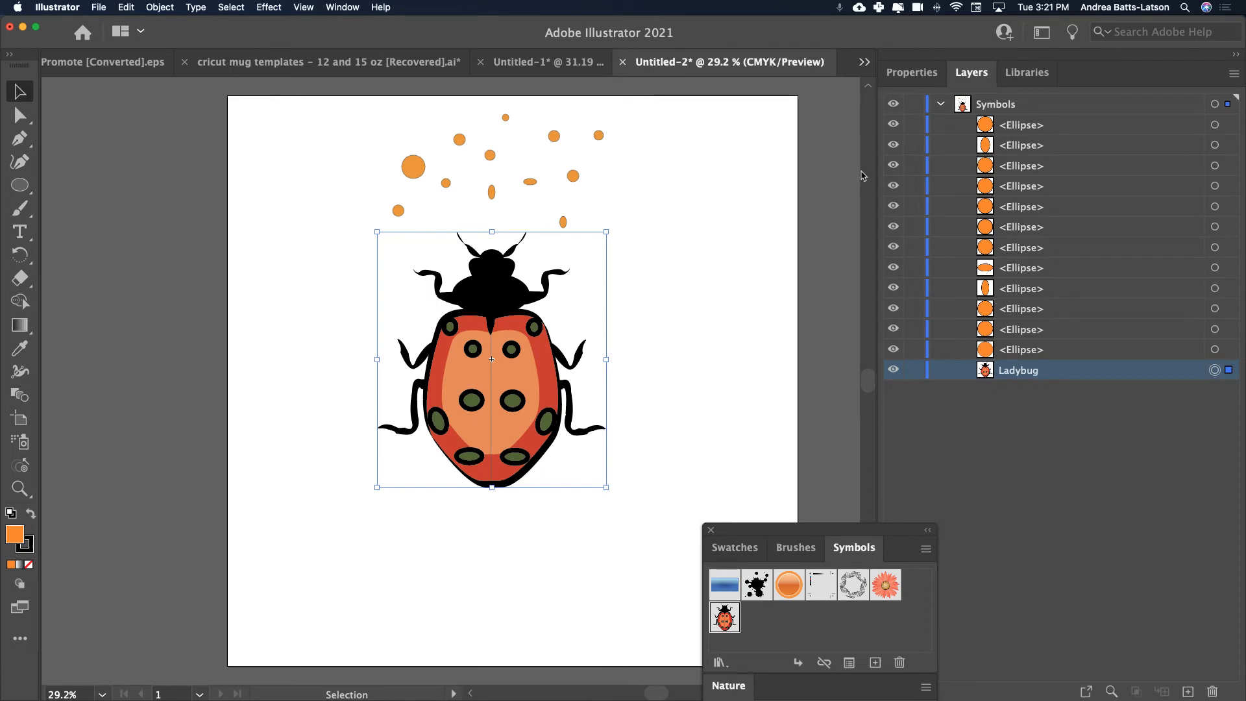
Open the ladybug's symbol definition for editing, expand its nested groups to examine the paths, and exit symbol editing mode.
{"action": "double_click", "coordinate": [490, 371]}
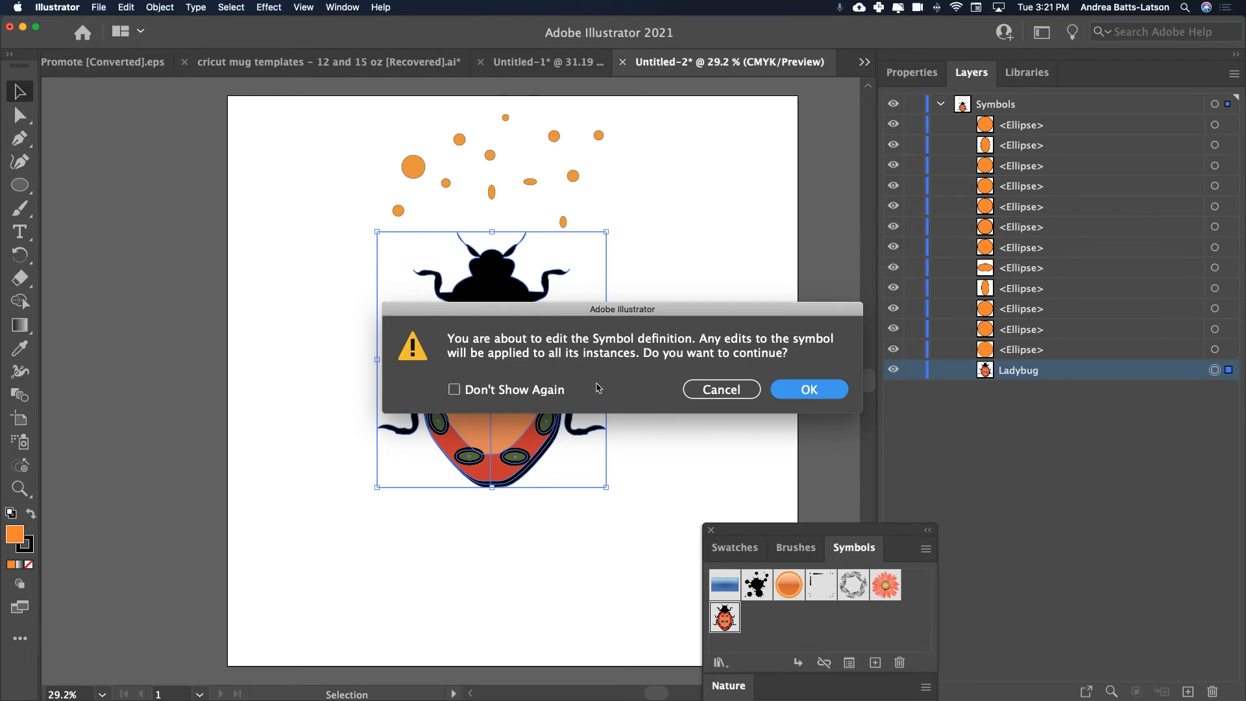
{"action": "left_click", "coordinate": [810, 390]}
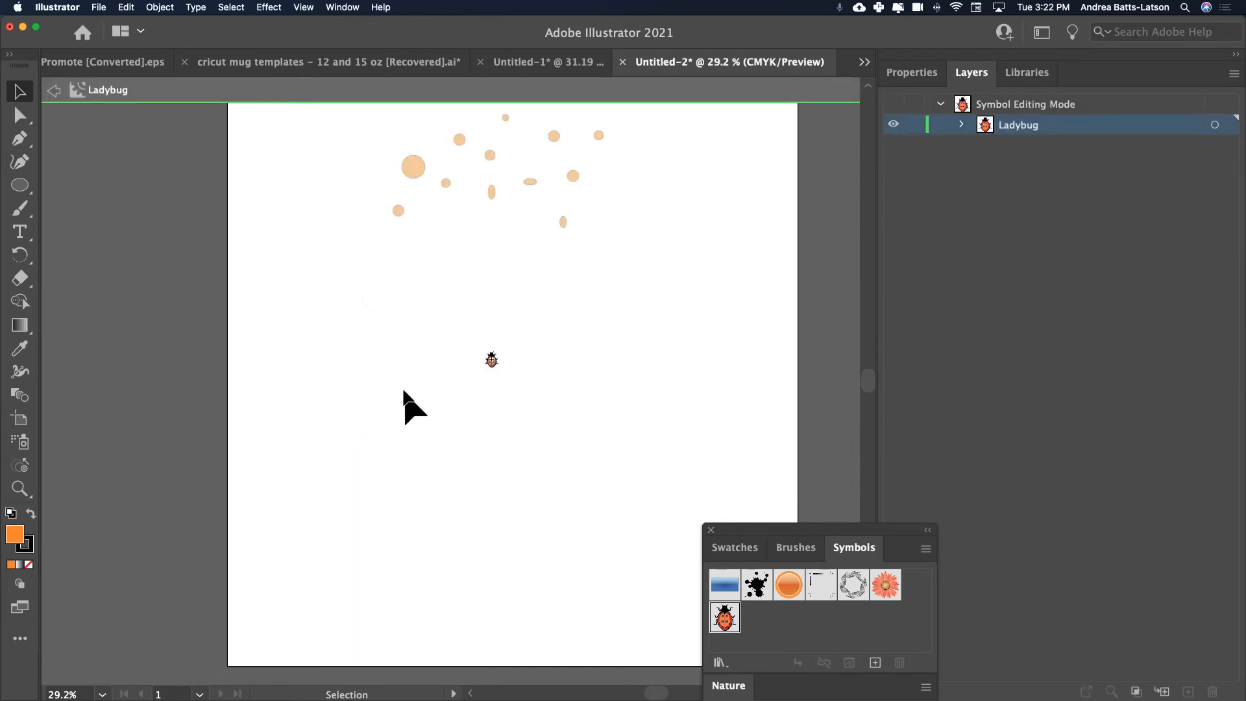
{"action": "left_click_drag", "start_coordinate": [462, 357], "coordinate": [486, 362]}
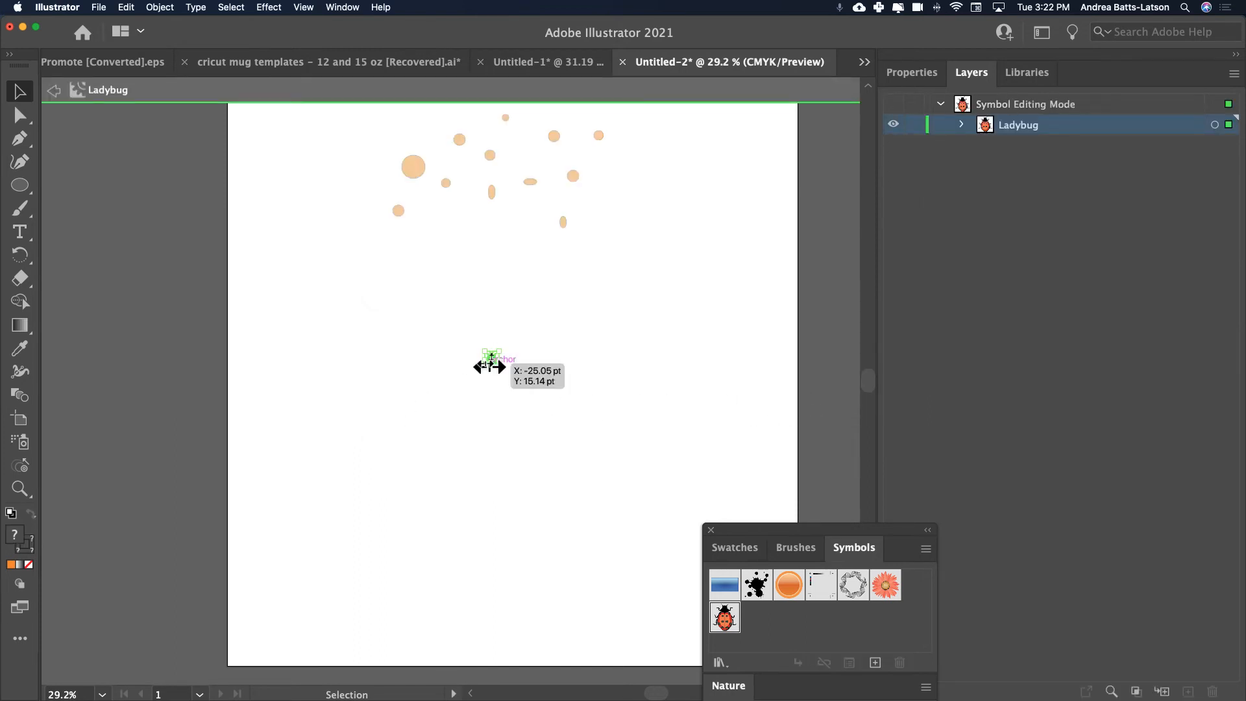
{"action": "left_click", "coordinate": [448, 370]}
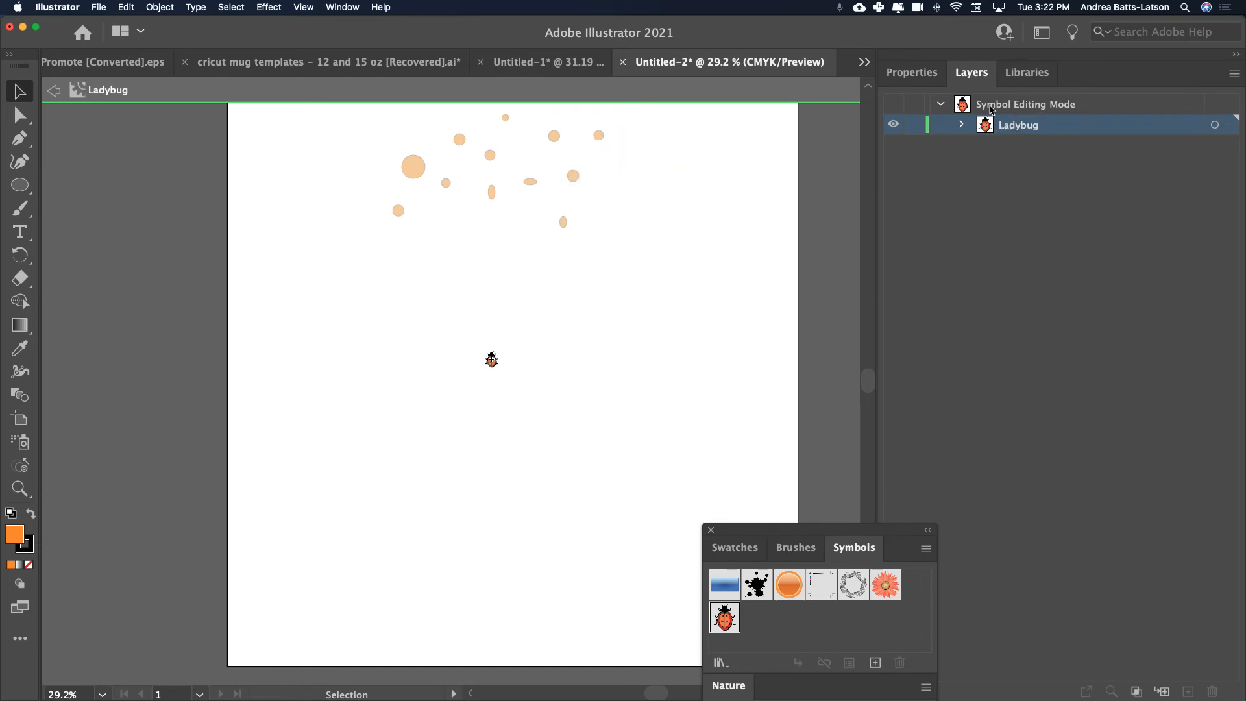
{"action": "left_click", "coordinate": [962, 125]}
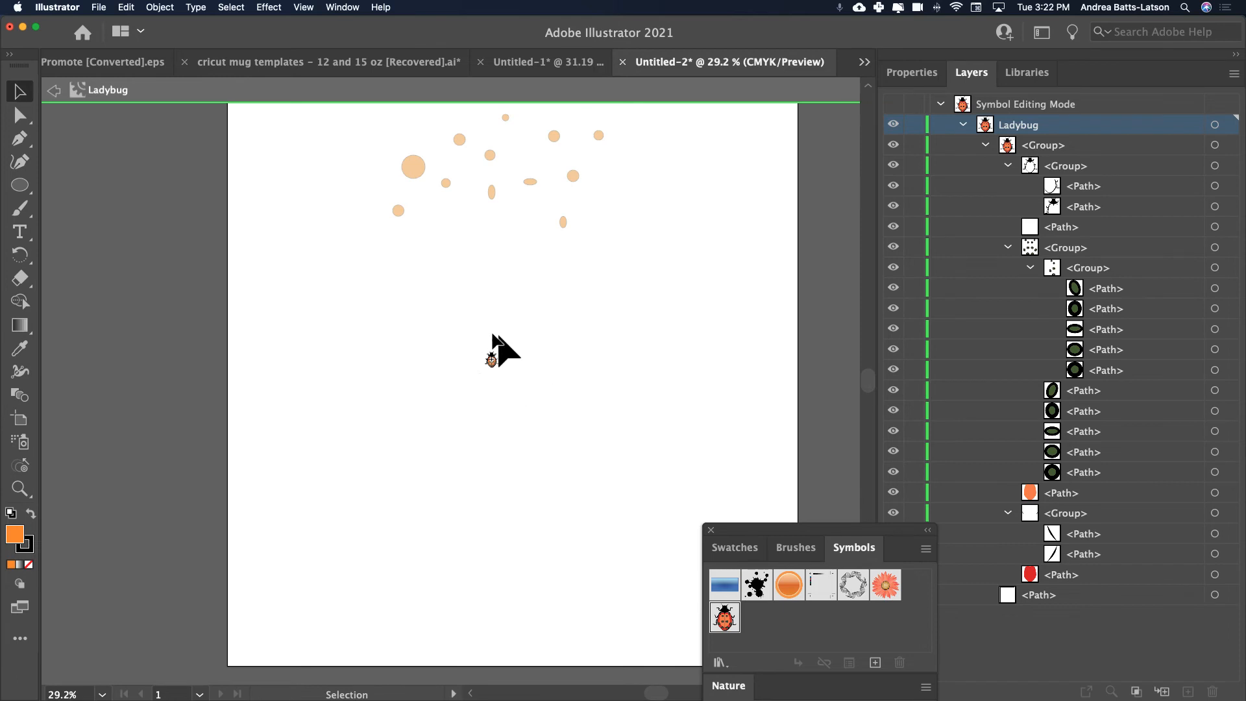
{"action": "left_click_drag", "start_coordinate": [492, 359], "coordinate": [492, 358]}
{"action": "left_click", "coordinate": [54, 94]}
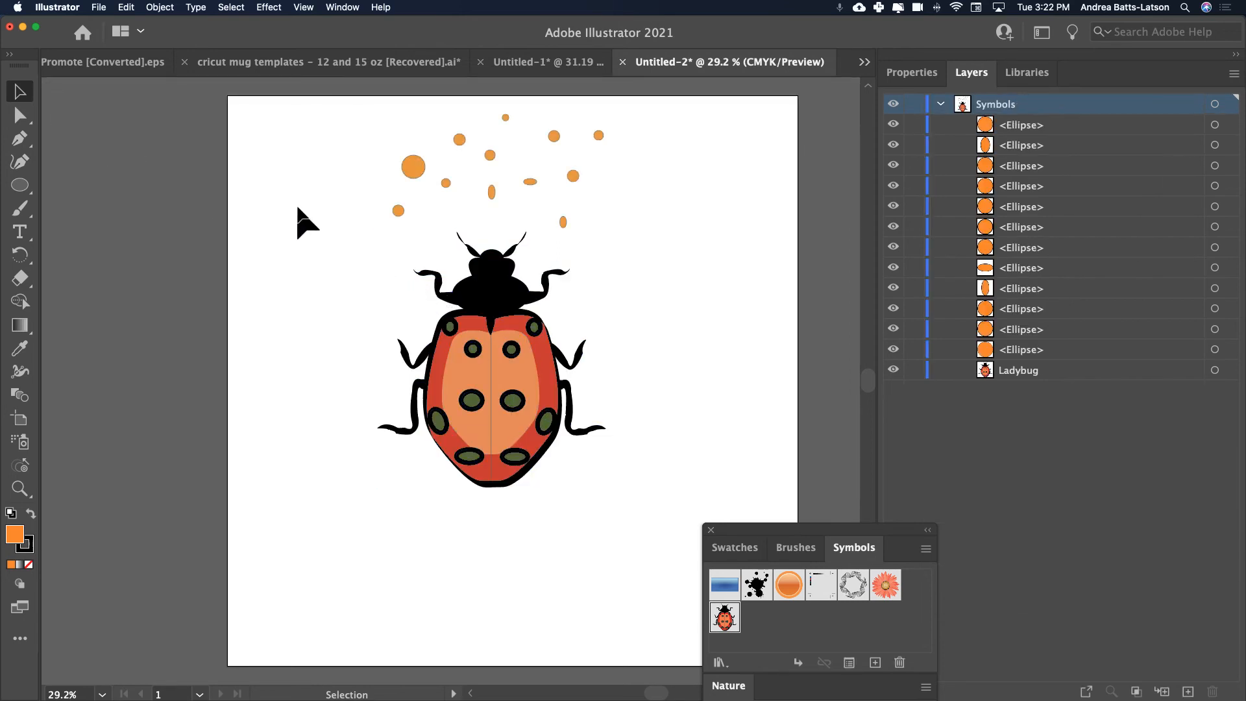
Delete the ladybug and all the orange ellipses from the artboard, and close the Nature symbol library.
{"action": "left_click_drag", "start_coordinate": [330, 110], "coordinate": [657, 474]}
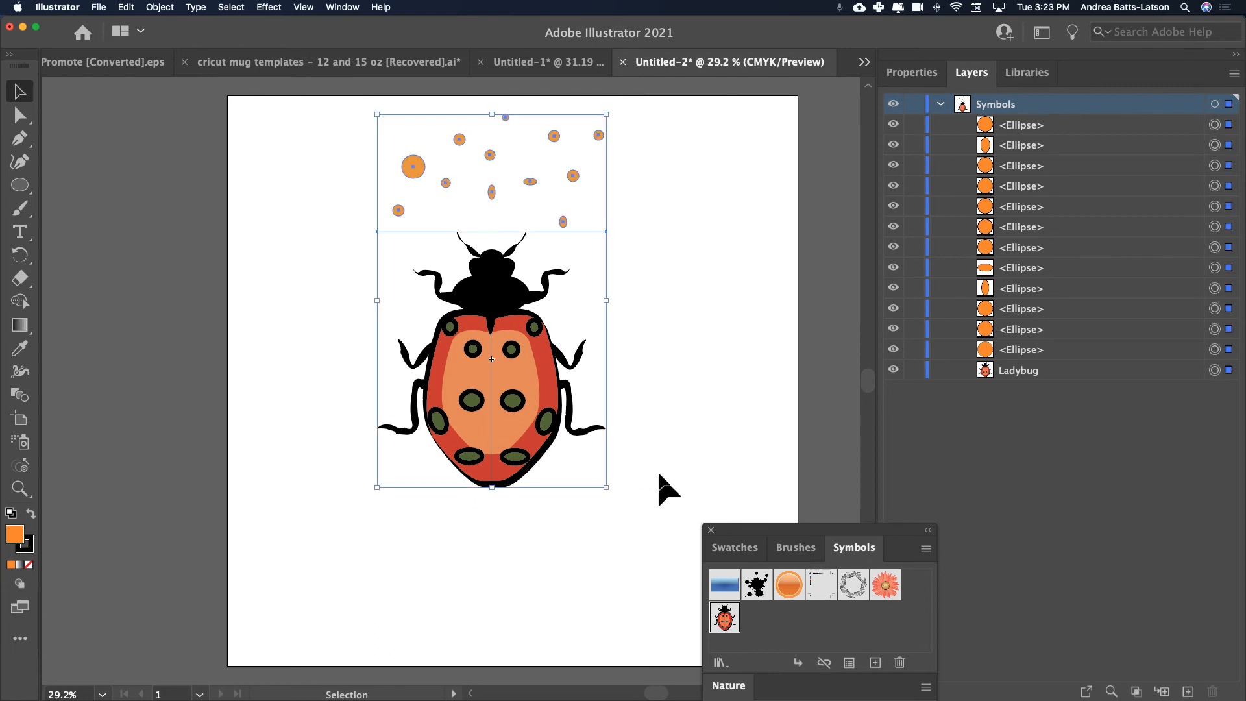
{"action": "key", "text": "Delete"}
{"action": "mouse_move", "coordinate": [781, 531]}
{"action": "left_mouse_down"}
{"action": "mouse_move", "coordinate": [829, 138]}
{"action": "mouse_move", "coordinate": [836, 160]}
{"action": "mouse_move", "coordinate": [859, 155]}
{"action": "mouse_move", "coordinate": [811, 163]}
{"action": "mouse_move", "coordinate": [982, 159]}
{"action": "mouse_move", "coordinate": [968, 156]}
{"action": "left_mouse_up"}
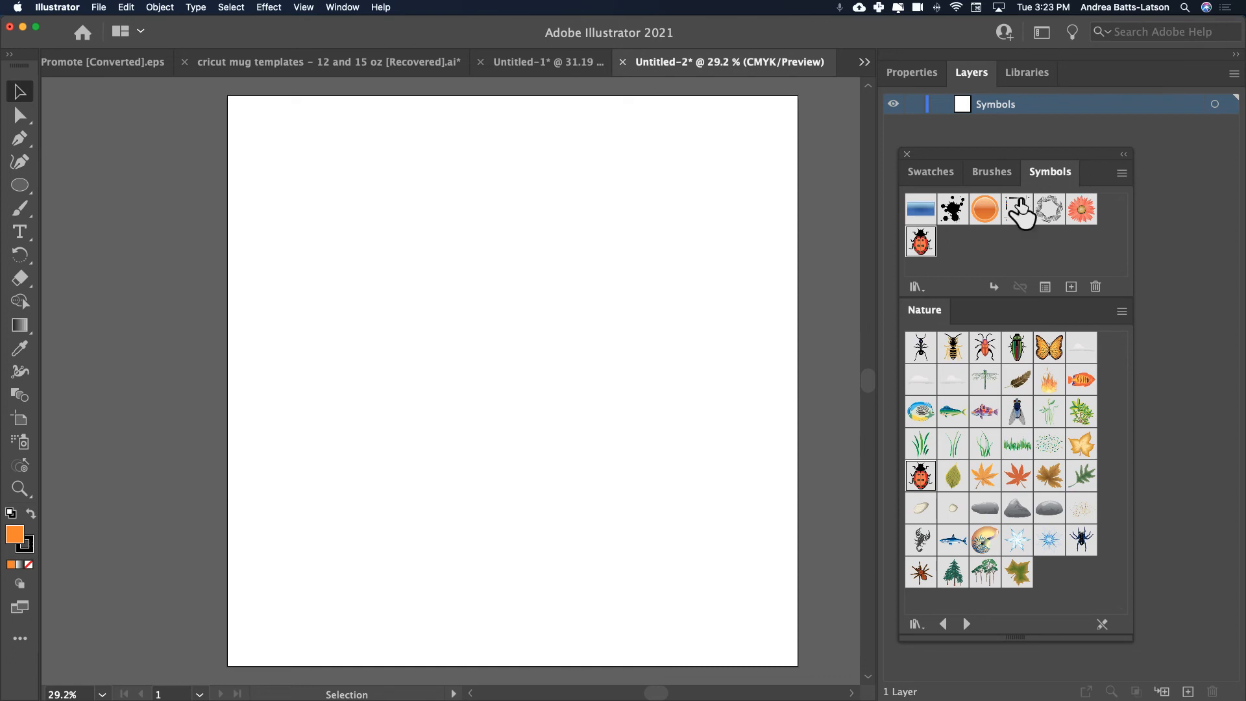
{"action": "left_click", "coordinate": [1121, 311]}
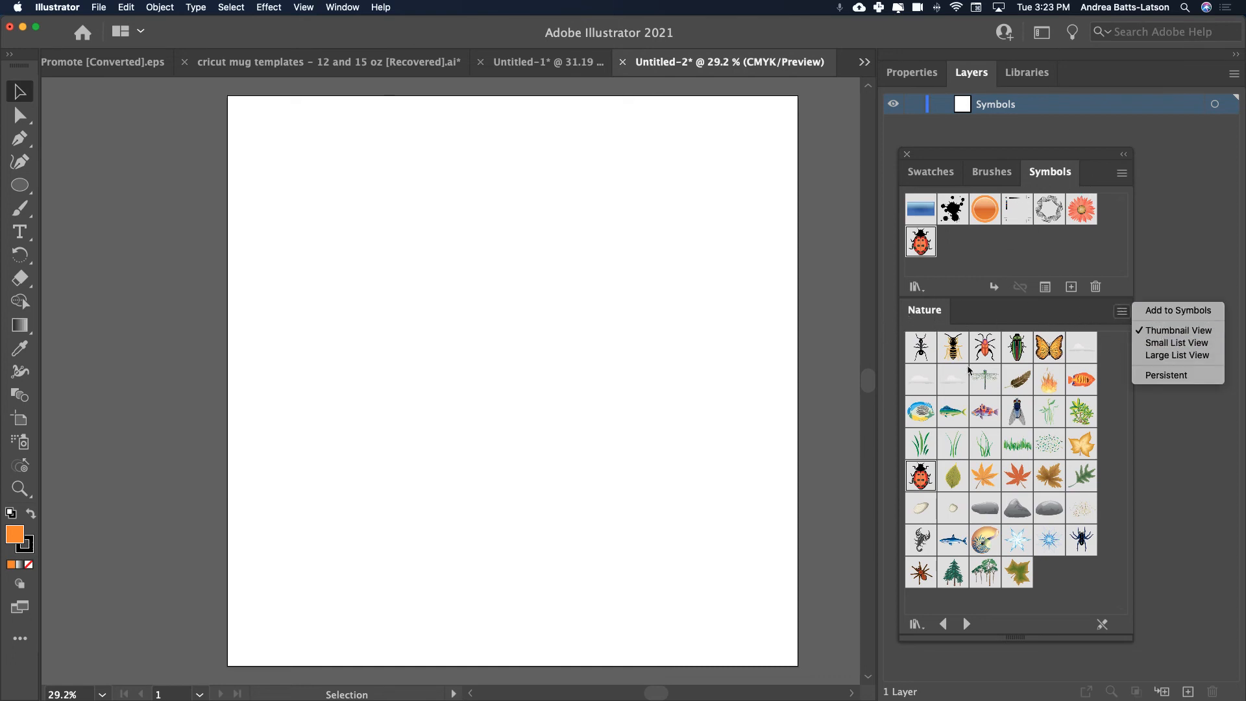
{"action": "left_click", "coordinate": [939, 312]}
{"action": "left_click_drag", "start_coordinate": [939, 313], "coordinate": [624, 256]}
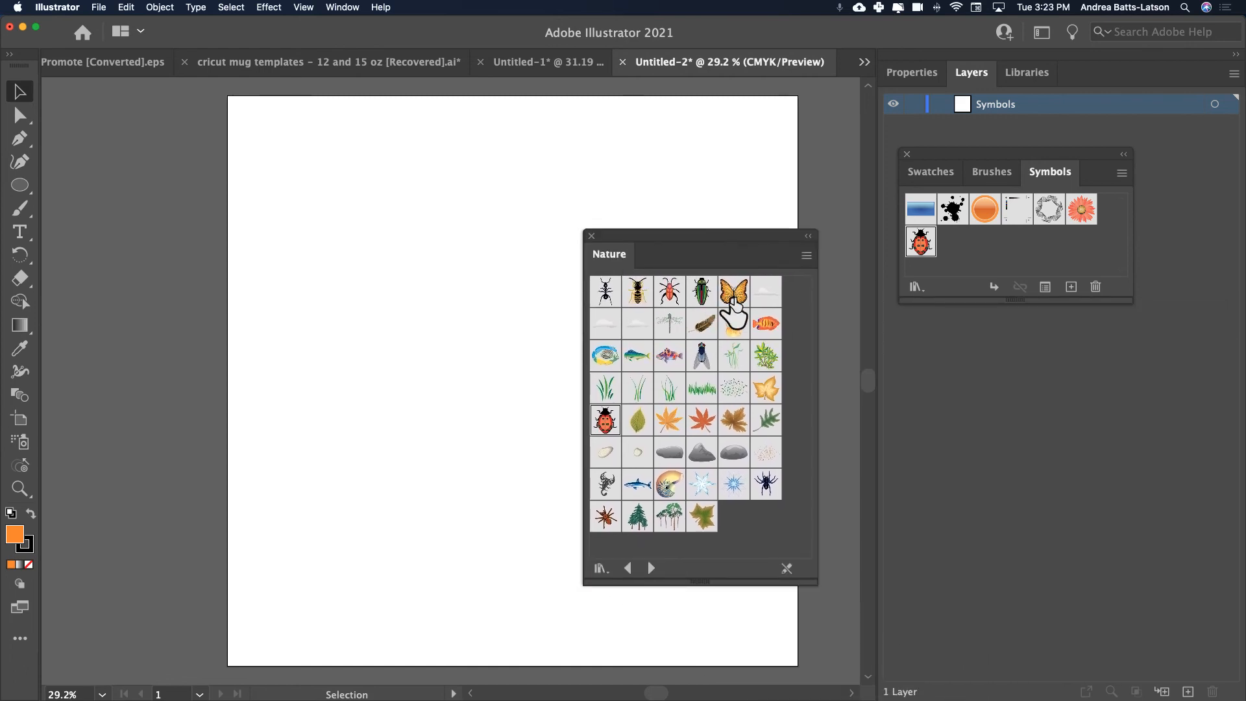
{"action": "left_click", "coordinate": [592, 235]}
{"action": "mouse_move", "coordinate": [1001, 158]}
{"action": "left_mouse_down"}
{"action": "mouse_move", "coordinate": [1014, 183]}
{"action": "mouse_move", "coordinate": [948, 203]}
{"action": "left_mouse_up"}
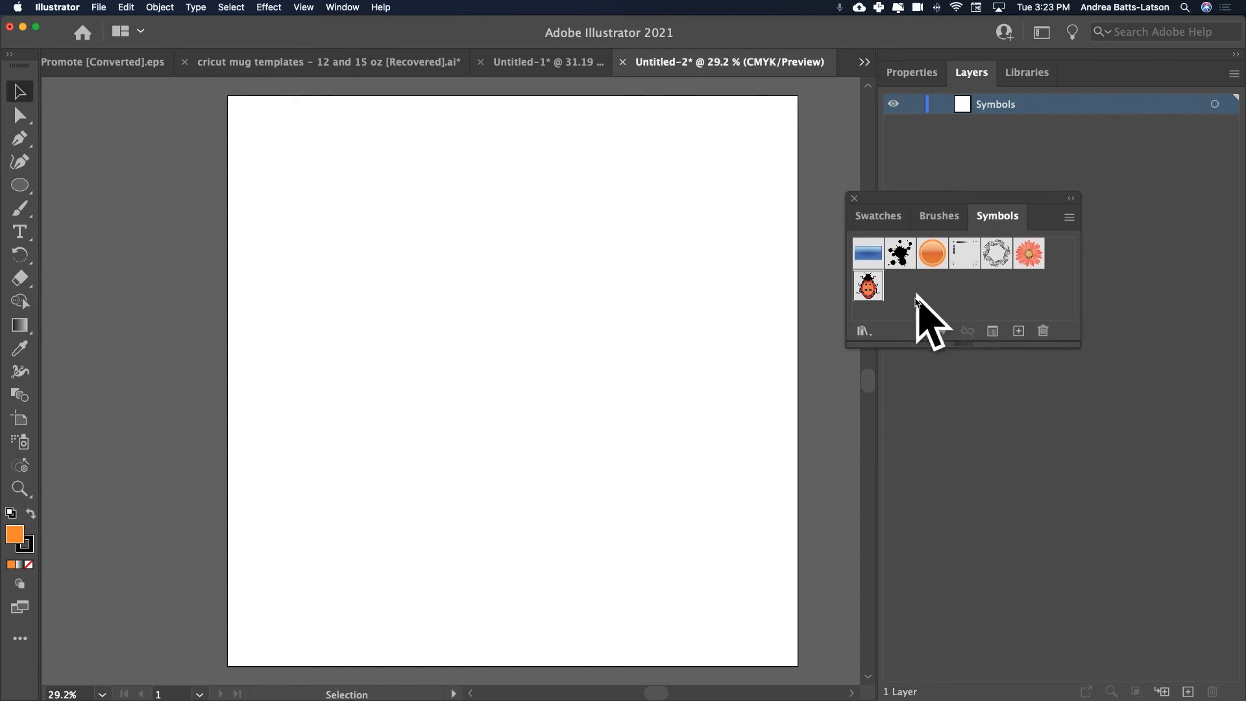
Draw an orange circle in the upper part of the artboard and a five-pointed star about 358 pt wide centred over it.
{"action": "left_click", "coordinate": [19, 186]}
{"action": "left_click_drag", "start_coordinate": [23, 188], "coordinate": [75, 206]}
{"action": "left_click_drag", "start_coordinate": [446, 196], "coordinate": [523, 272]}
{"action": "left_click_drag", "start_coordinate": [20, 187], "coordinate": [90, 257]}
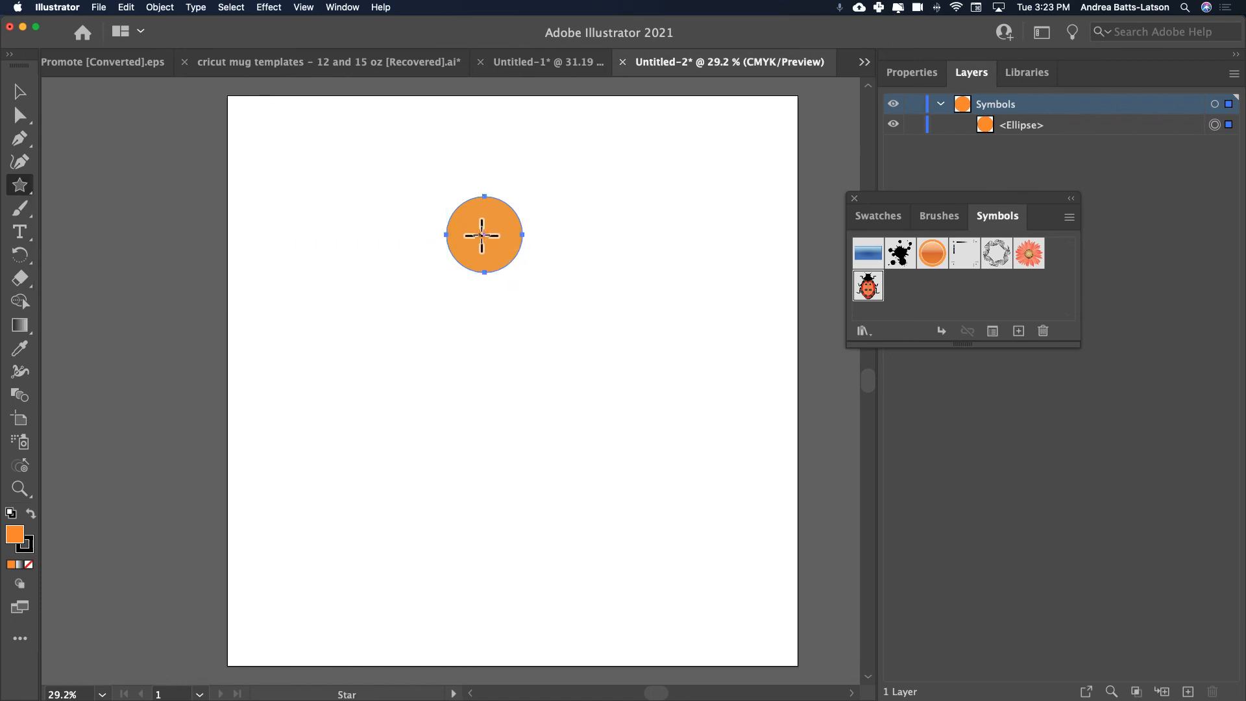
{"action": "left_click_drag", "start_coordinate": [484, 235], "coordinate": [525, 275]}
{"action": "left_click", "coordinate": [20, 92]}
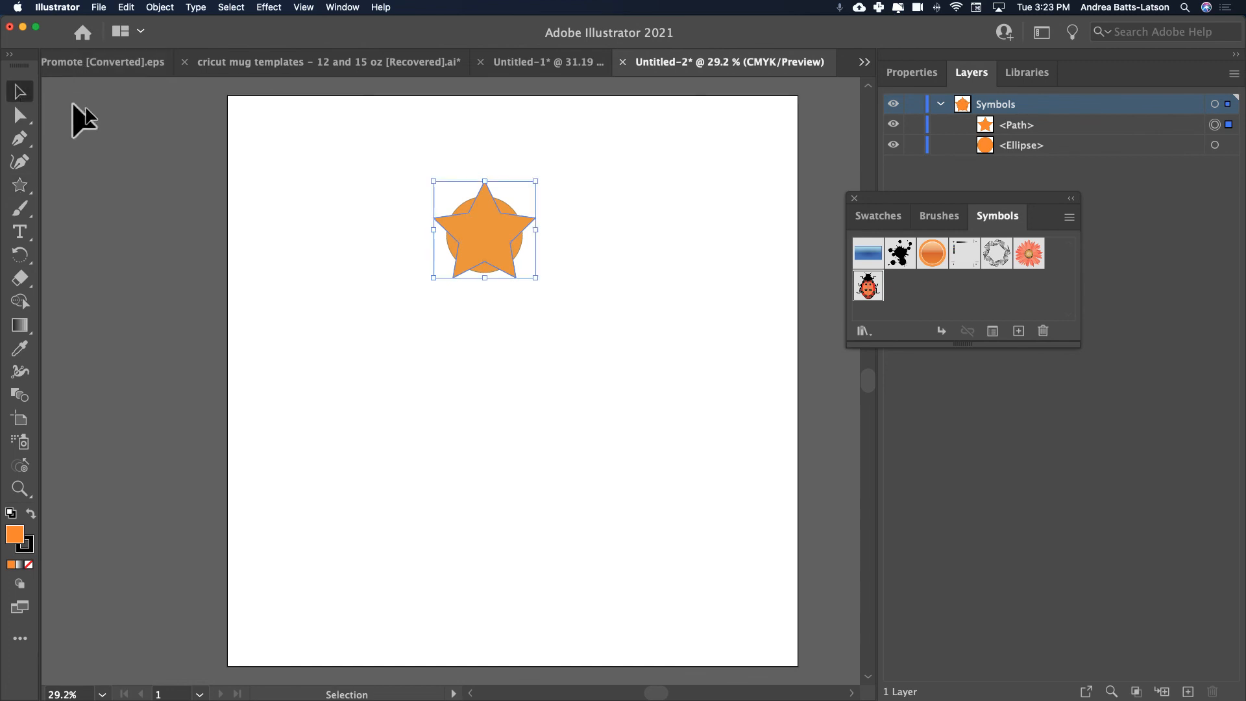
Unite the circle and star into one shape with Pathfinder, and move it down and right to about X 1227, Y 660 pt.
{"action": "left_click", "coordinate": [359, 159]}
{"action": "left_click_drag", "start_coordinate": [389, 163], "coordinate": [584, 333]}
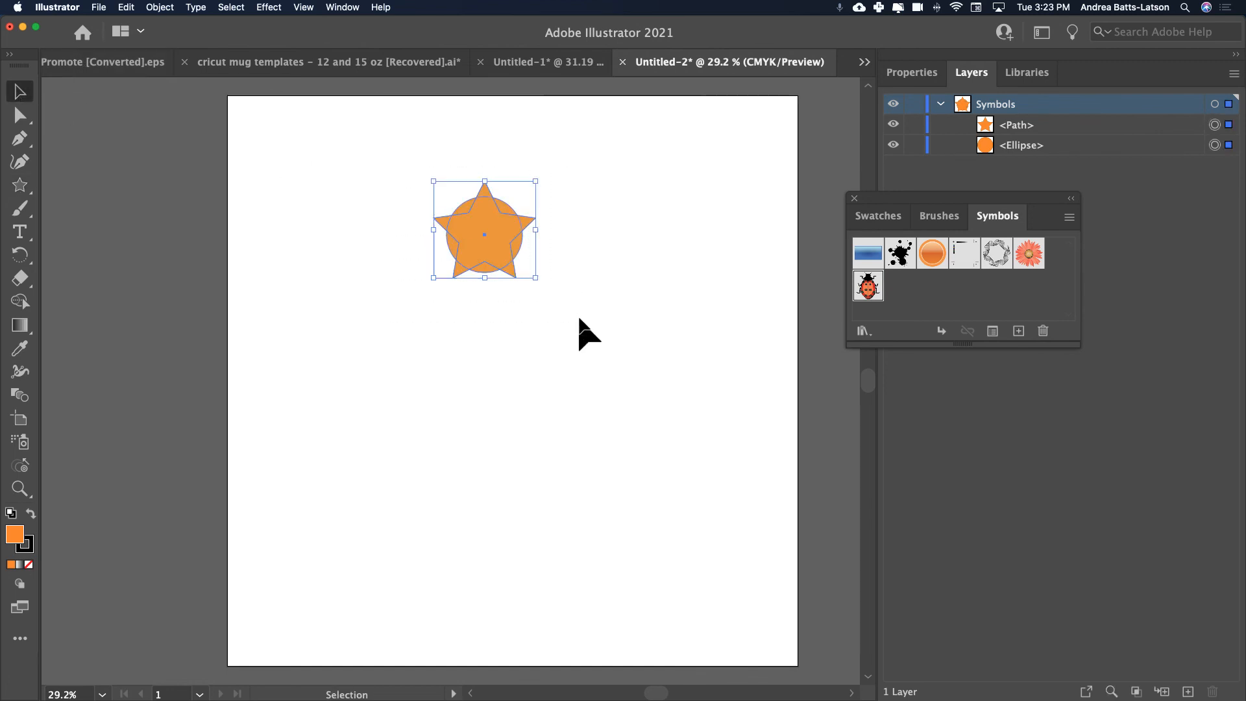
{"action": "left_click", "coordinate": [910, 72]}
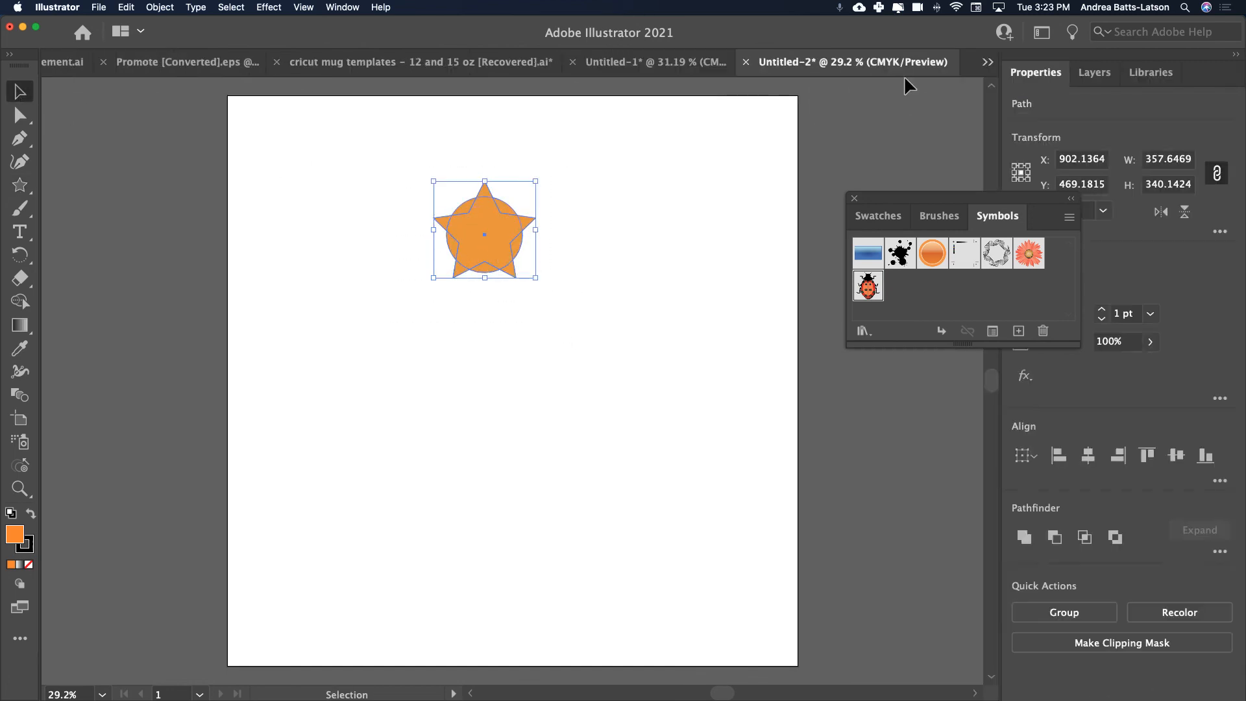
{"action": "left_click", "coordinate": [1024, 537]}
{"action": "left_click", "coordinate": [240, 127]}
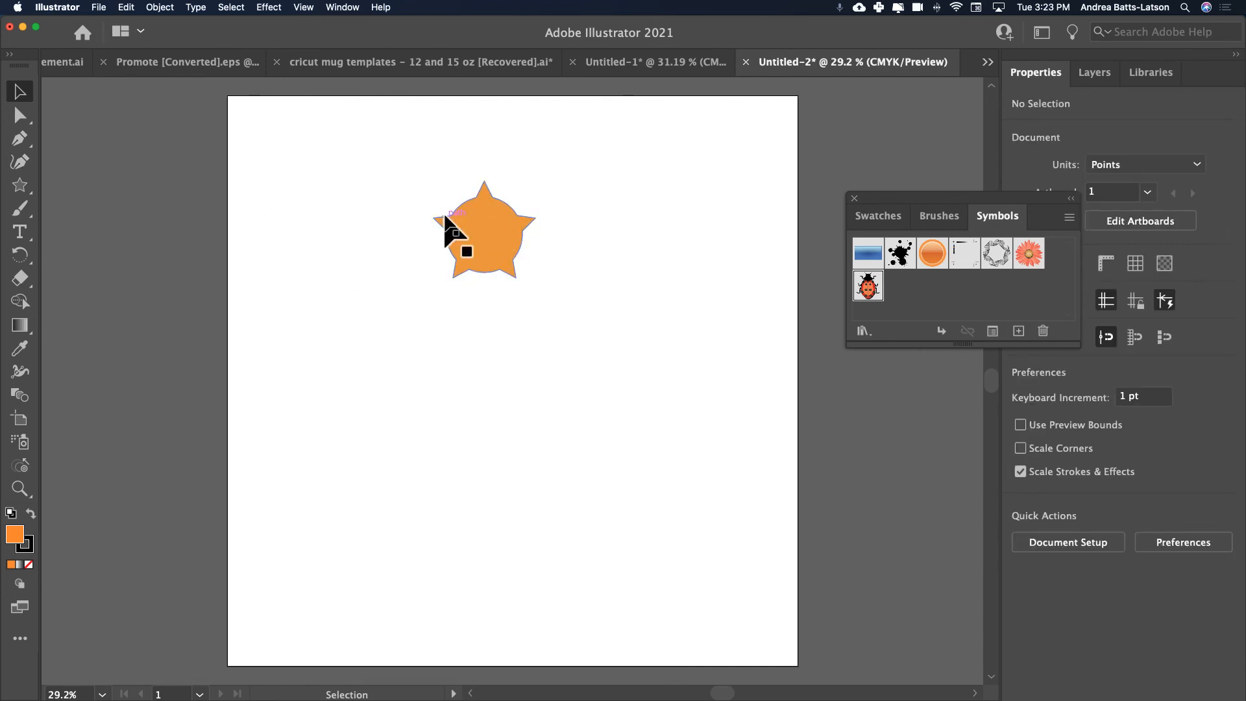
{"action": "left_click", "coordinate": [466, 229]}
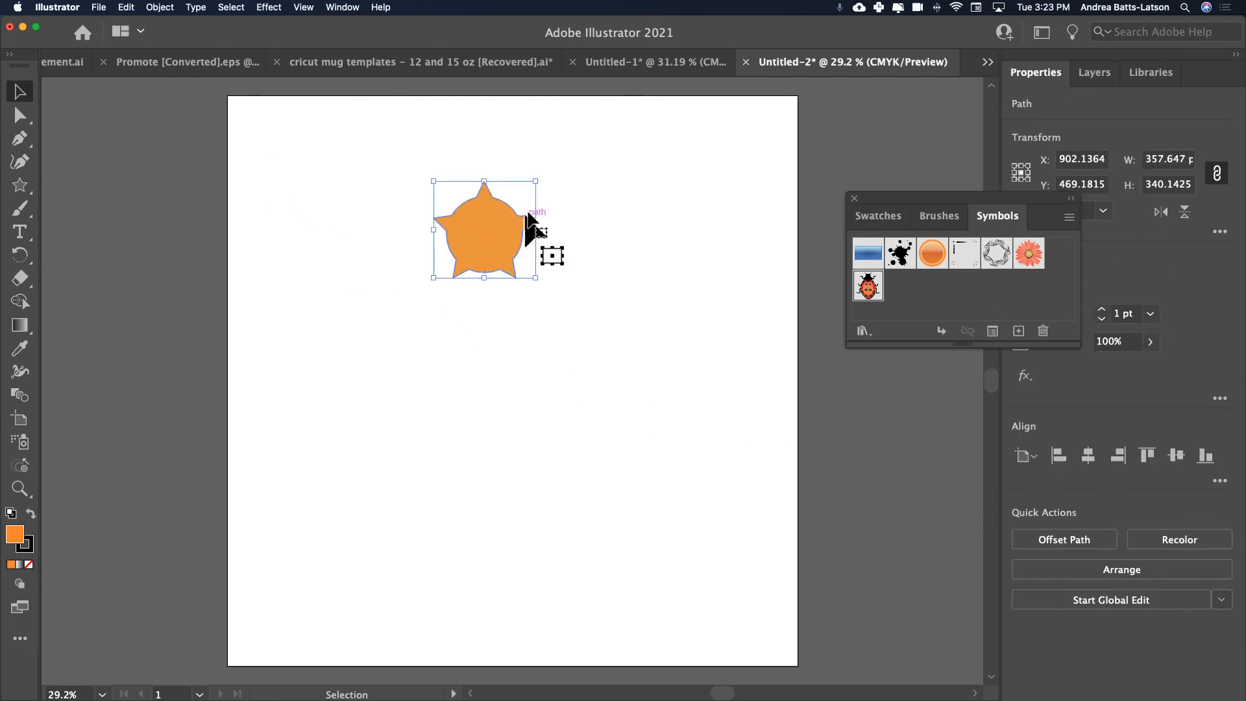
{"action": "mouse_move", "coordinate": [486, 245]}
{"action": "left_mouse_down"}
{"action": "mouse_move", "coordinate": [937, 286]}
{"action": "mouse_move", "coordinate": [922, 305]}
{"action": "mouse_move", "coordinate": [579, 288]}
{"action": "left_mouse_up"}
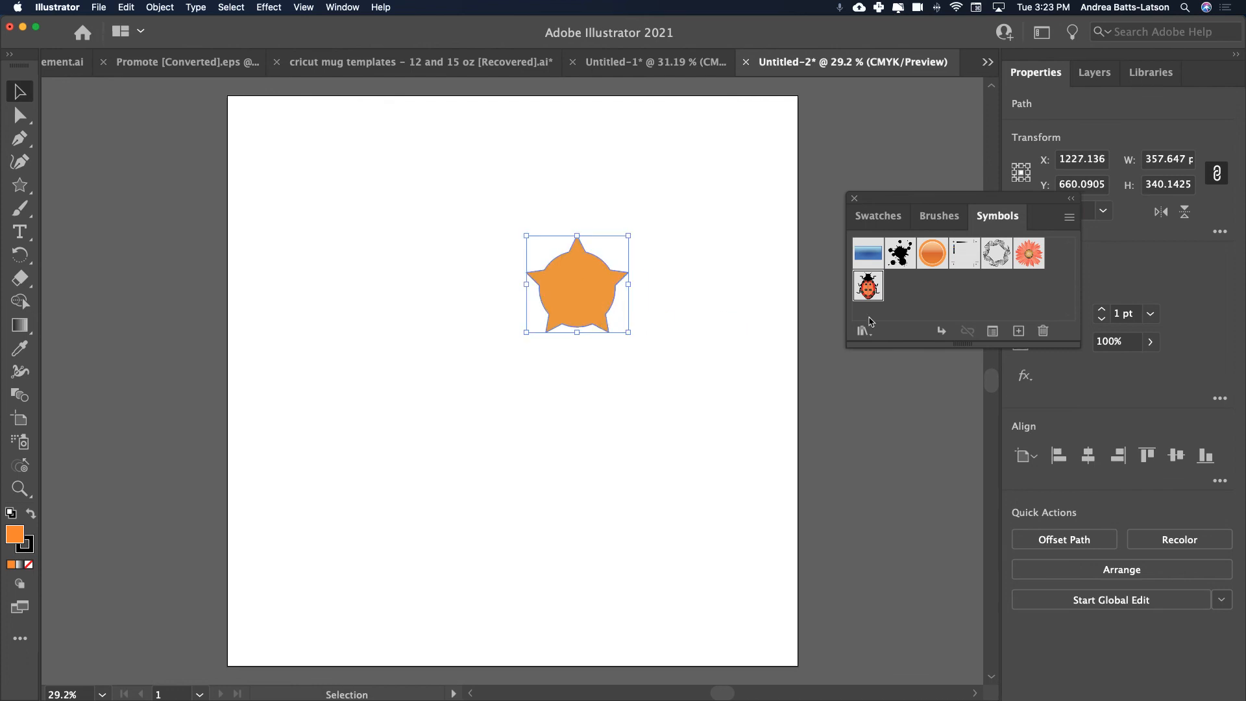
Create a dynamic symbol named demo from the united star shape, with the export type set to Graphic.
{"action": "left_click", "coordinate": [1018, 331]}
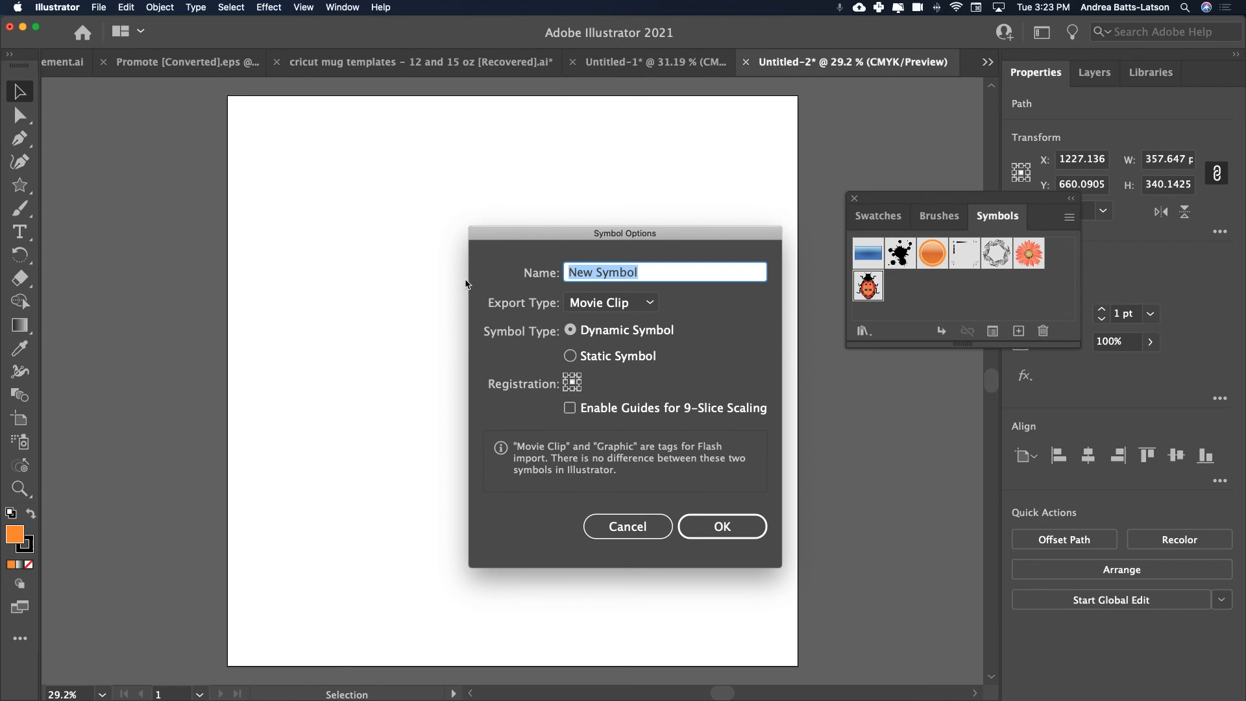
{"action": "type", "text": "demo"}
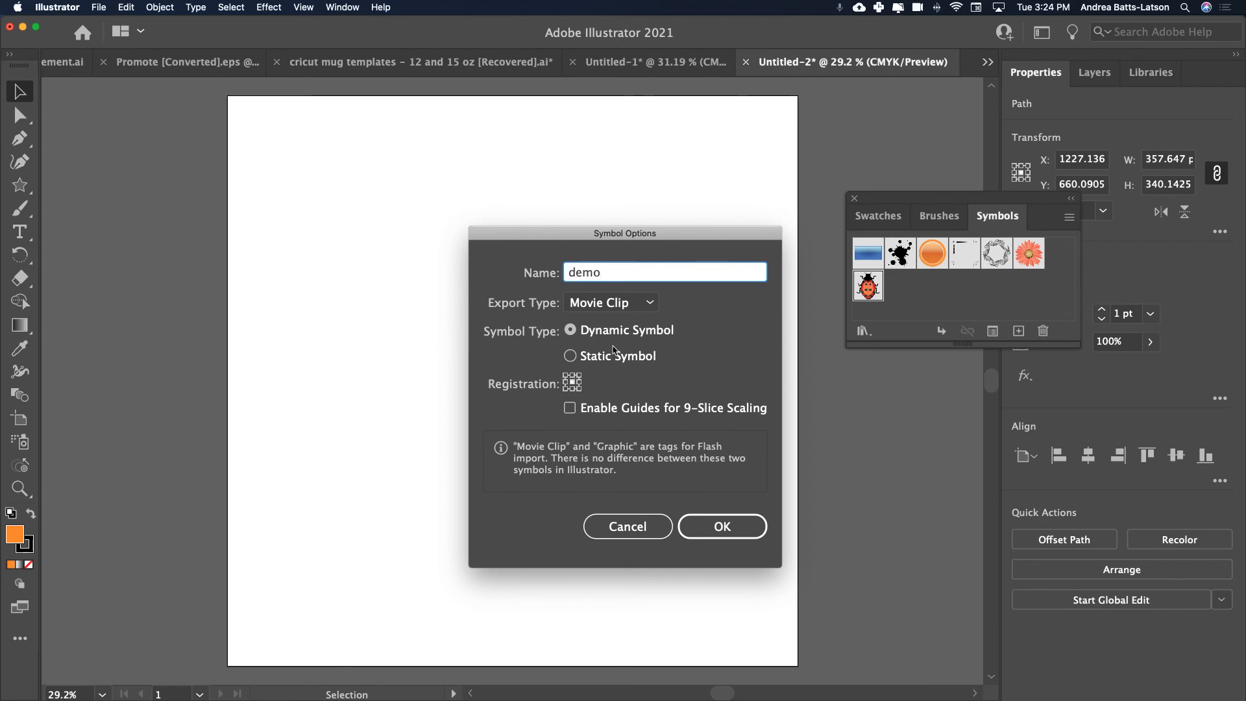
{"action": "left_click", "coordinate": [598, 308]}
{"action": "left_click", "coordinate": [595, 348]}
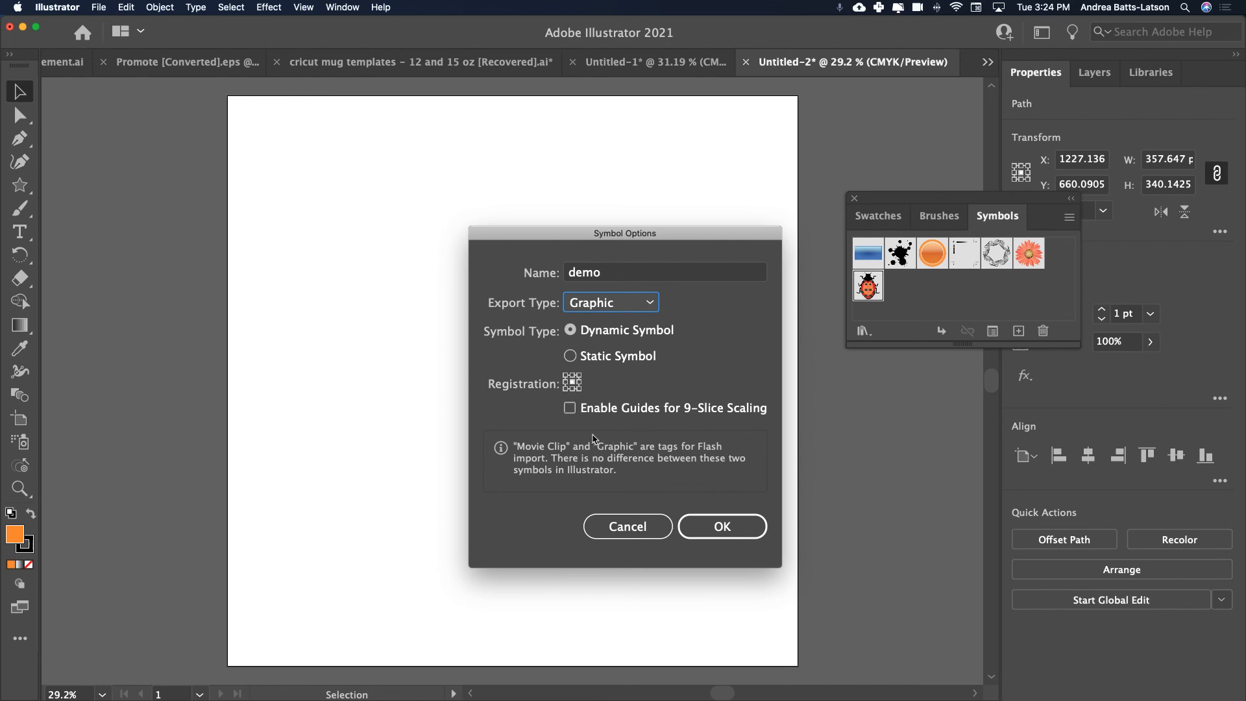
{"action": "left_click", "coordinate": [720, 528]}
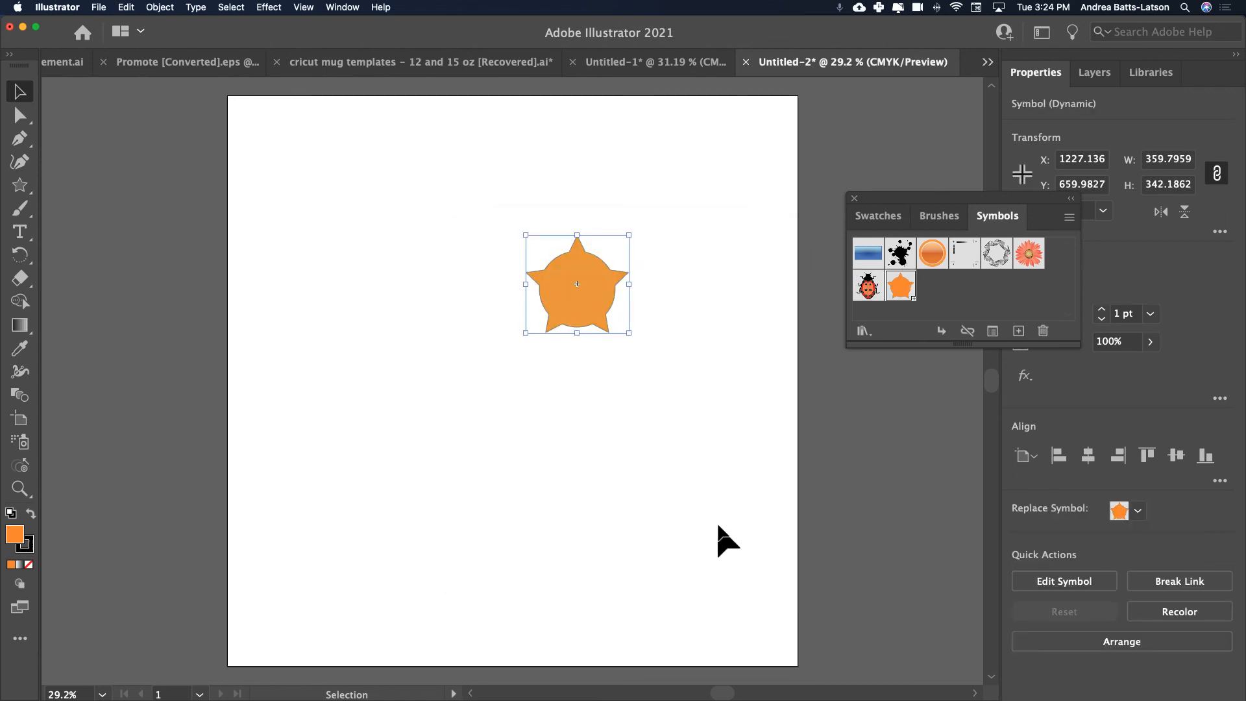